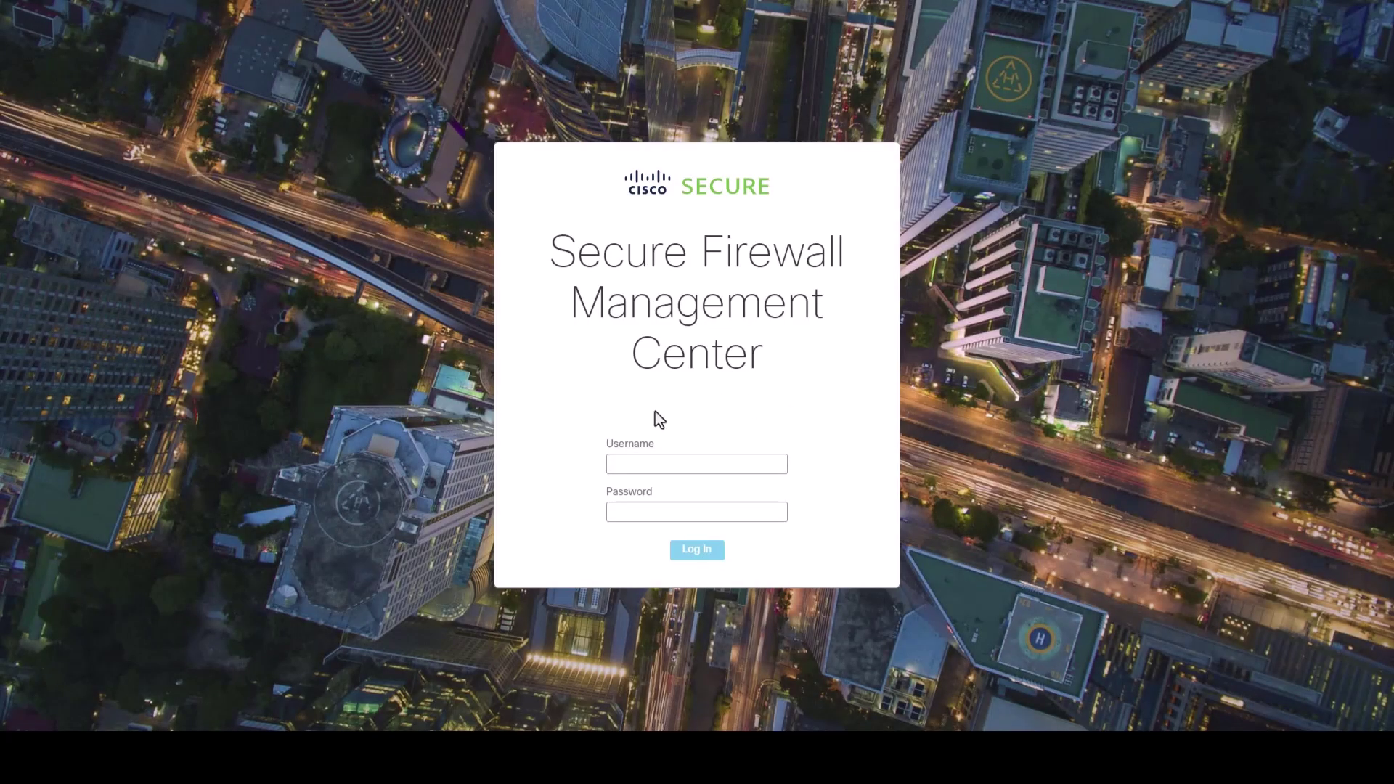
- Log in to Management Center with the admin username and its password
{"action": "left_click", "coordinate": [652, 462]}
{"action": "type", "text": "admin"}
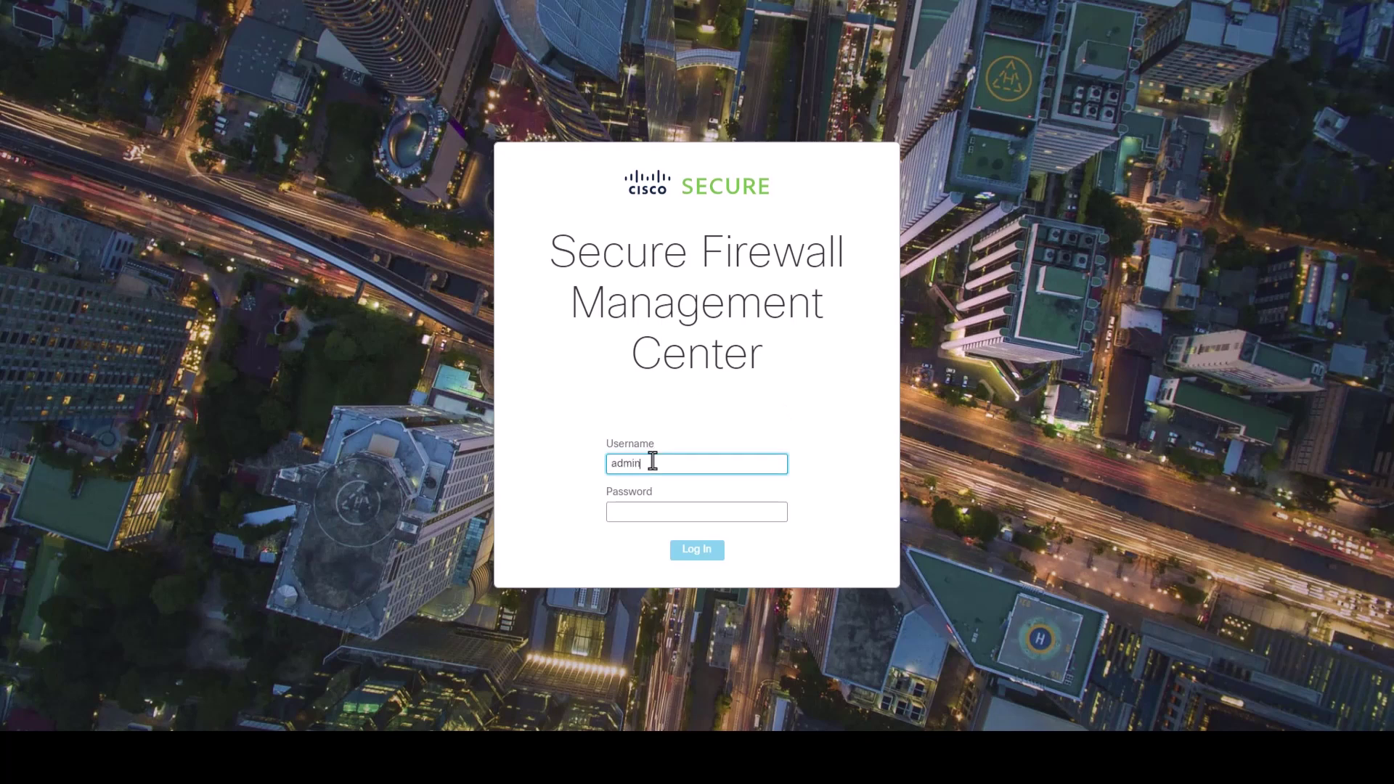
{"action": "key", "text": "Tab"}
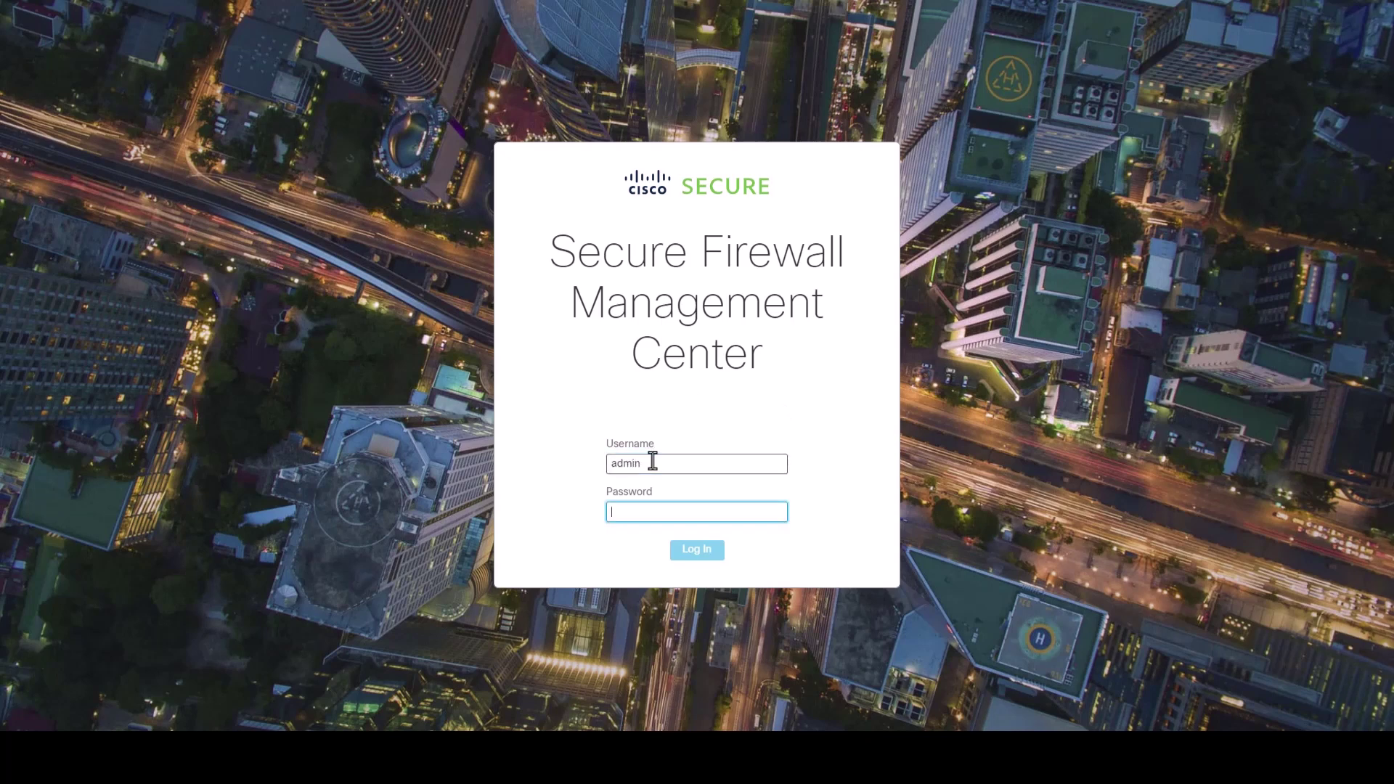
{"action": "type", "text": "••••"}
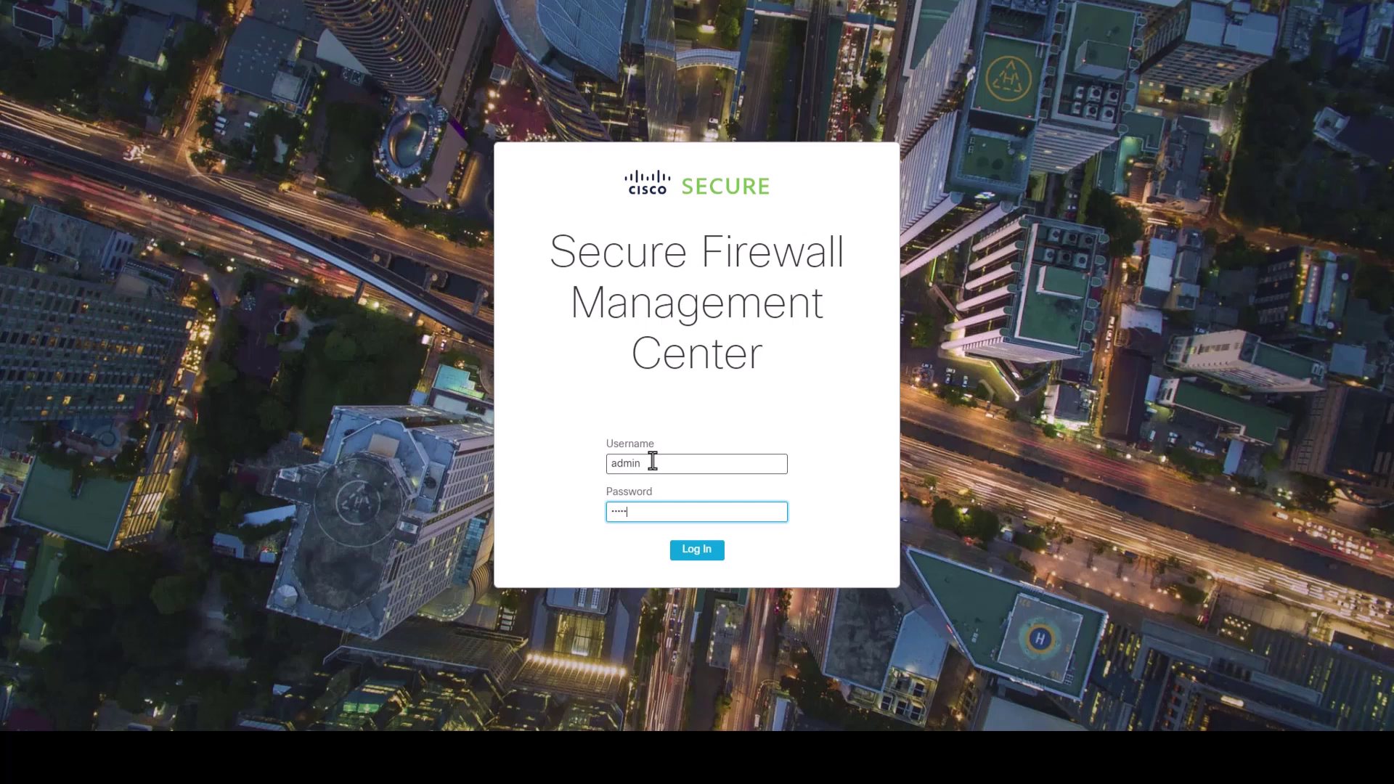
{"action": "type", "text": "••••"}
{"action": "key", "text": "Return"}
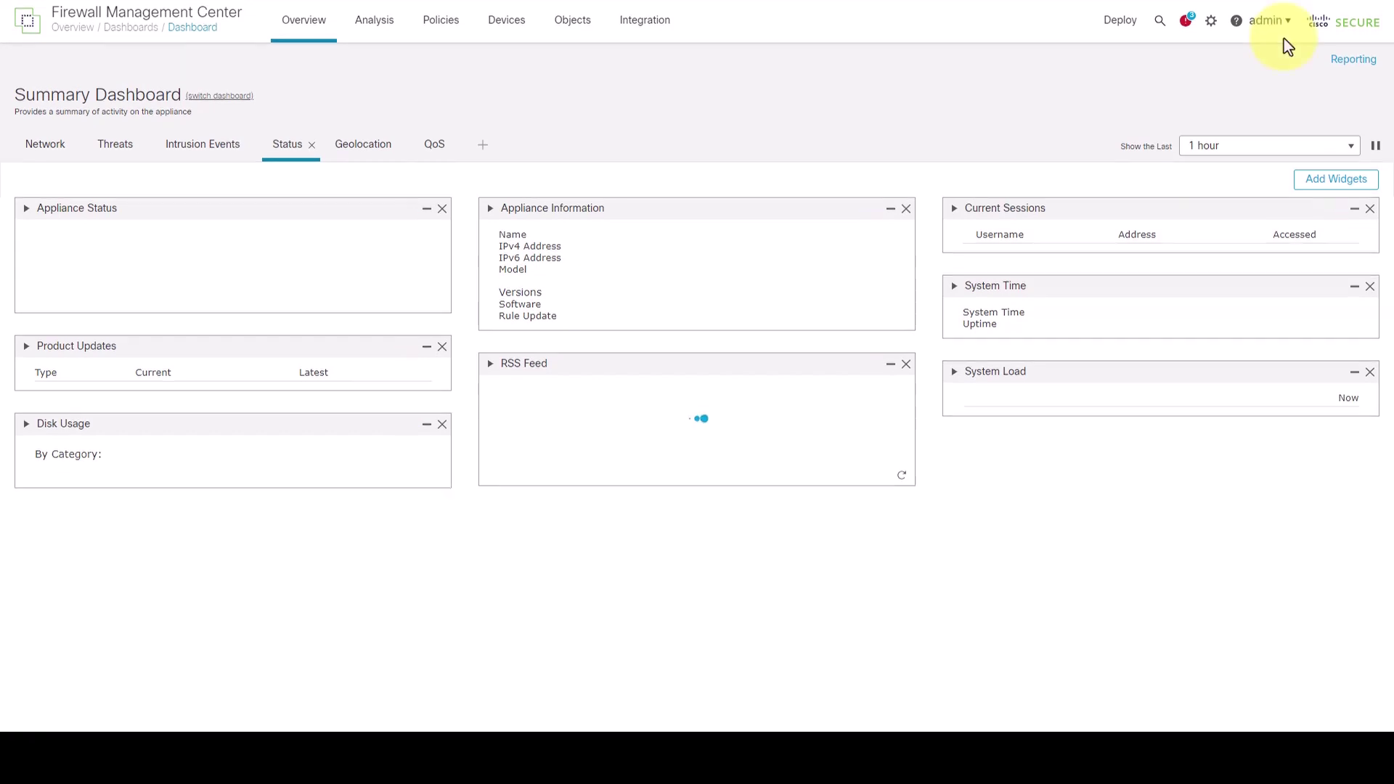
- Go to System > Configuration > REST API Preferences to confirm the REST API is enabled
{"action": "left_click", "coordinate": [1212, 29]}
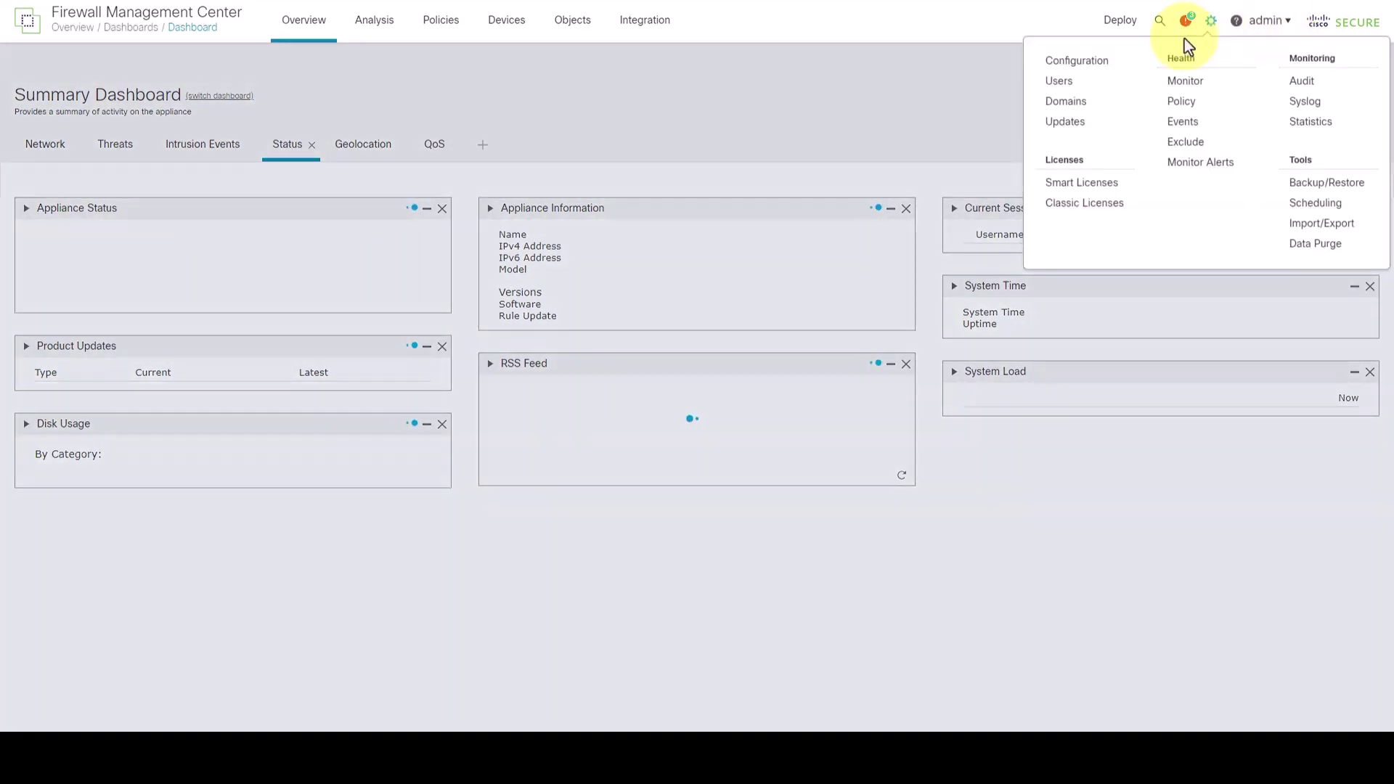
{"action": "left_click", "coordinate": [1094, 63]}
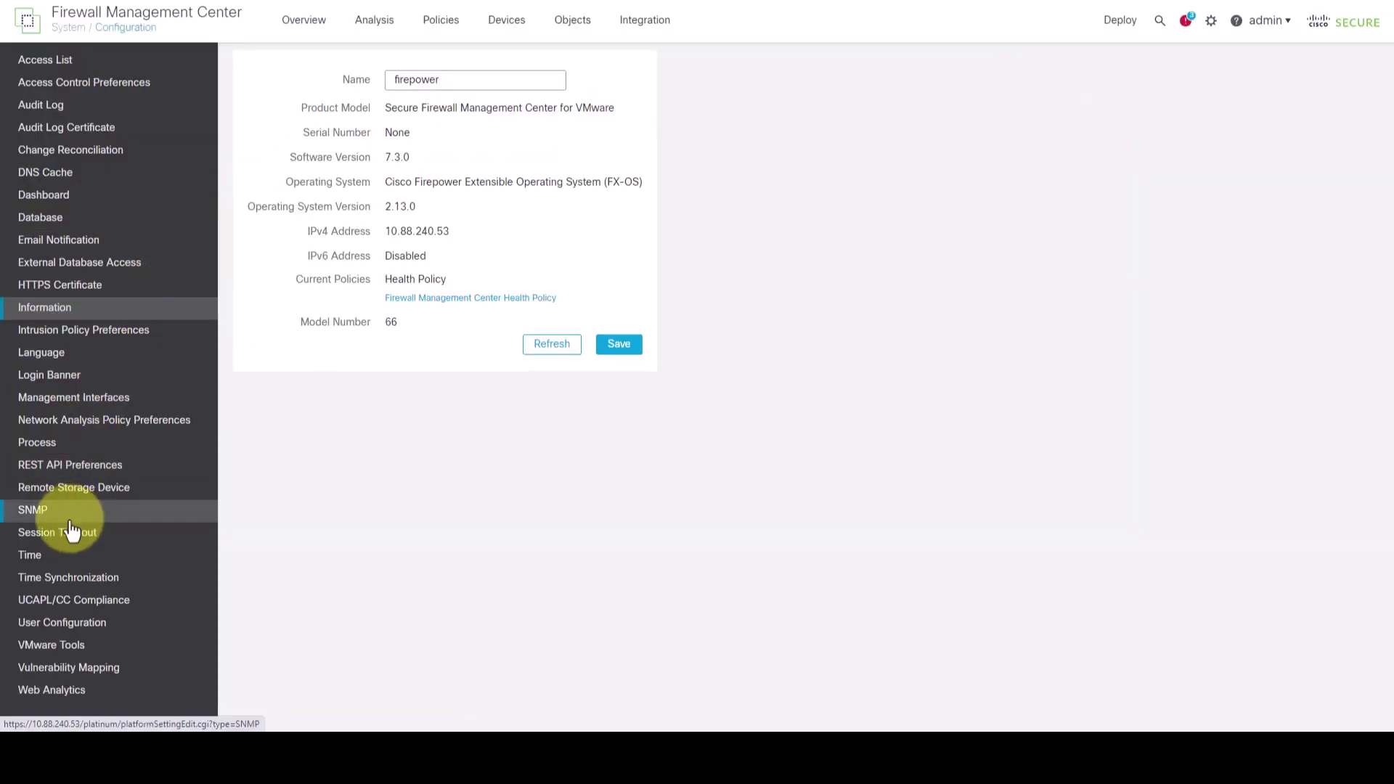
{"action": "left_click", "coordinate": [64, 472]}
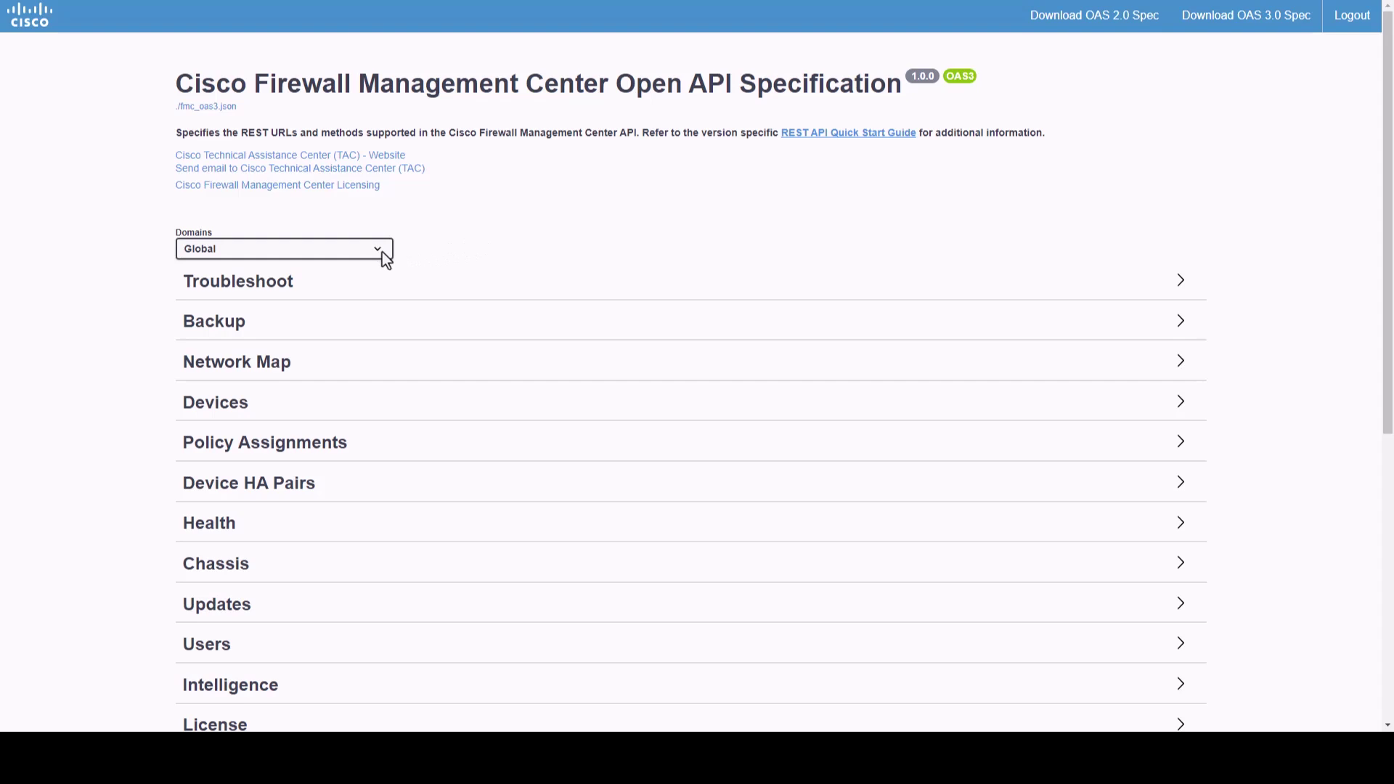
{"action": "left_click", "coordinate": [491, 279]}
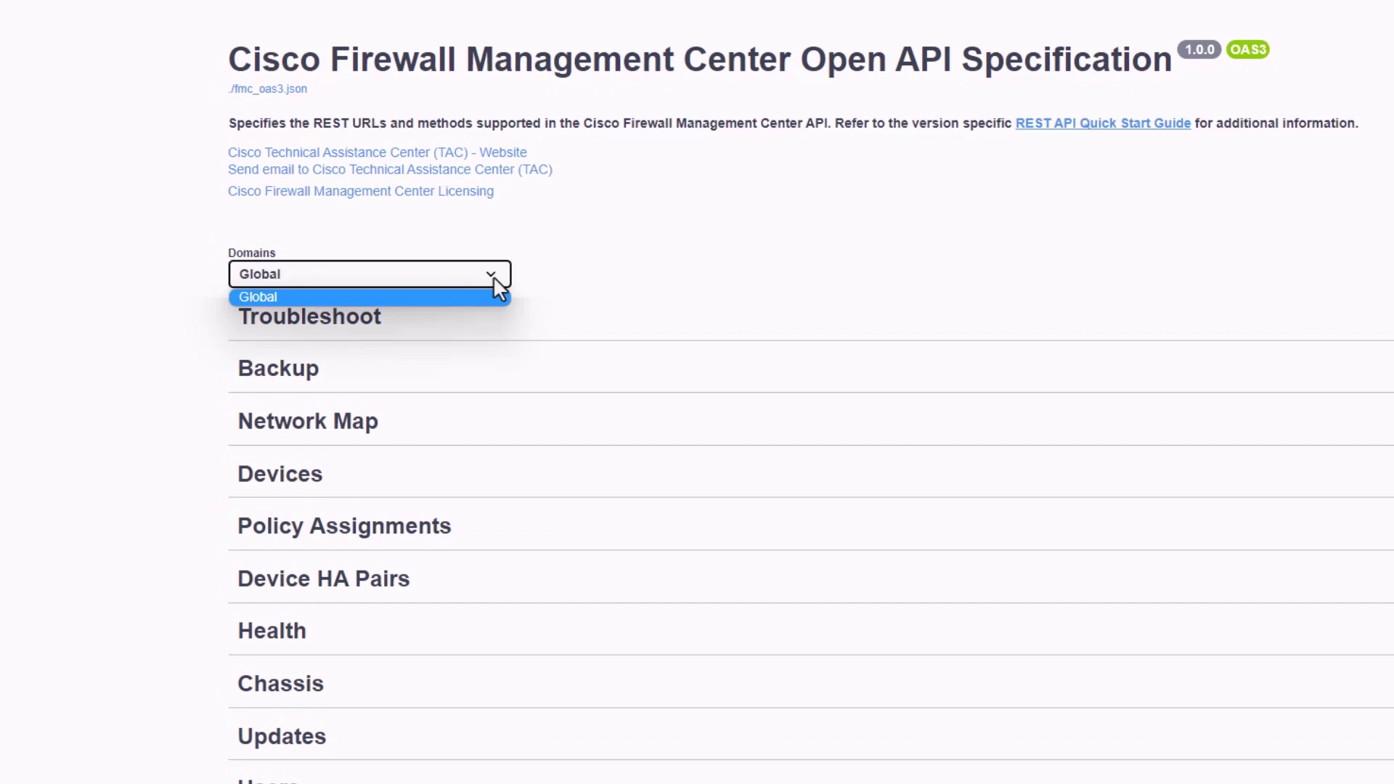
{"action": "left_click", "coordinate": [493, 278]}
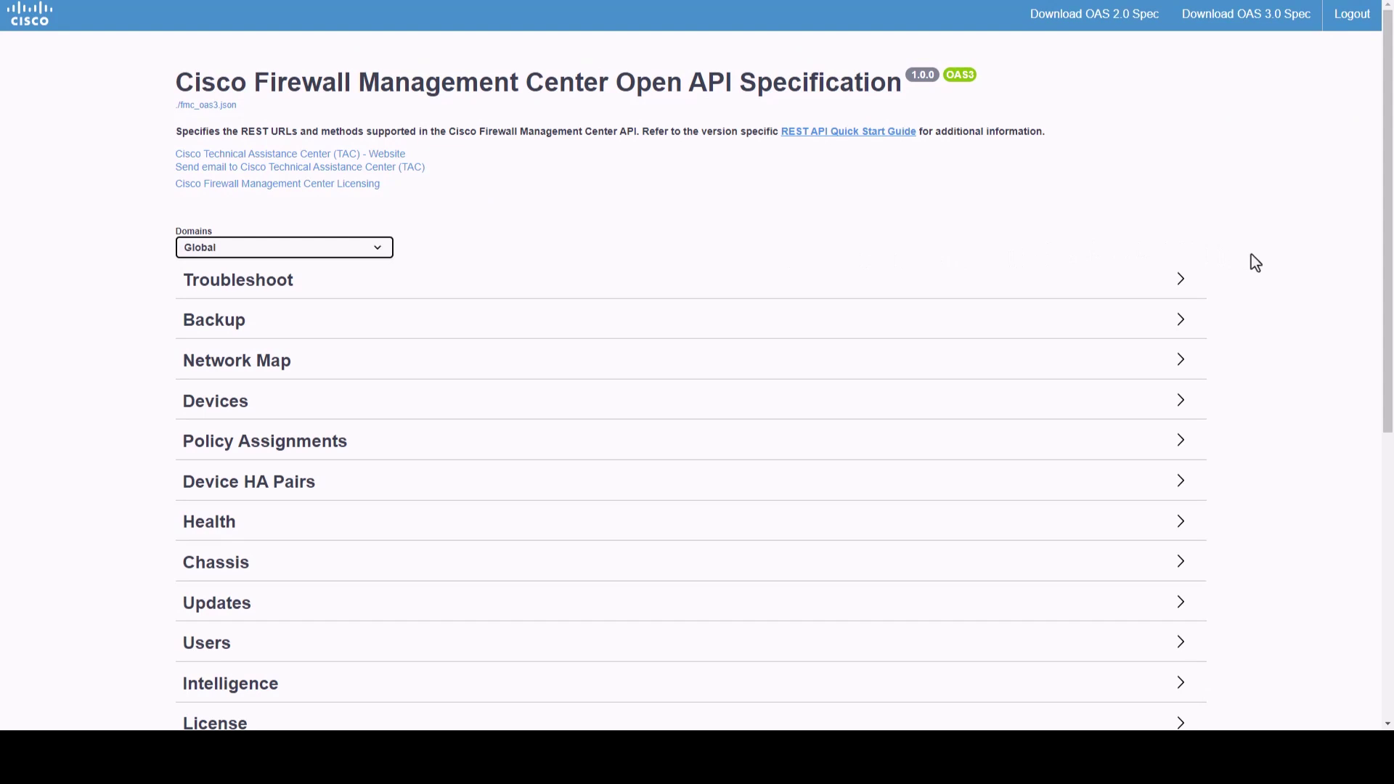
{"action": "scroll", "coordinate": [1250, 254], "scroll_direction": "down", "scroll_amount": 5}
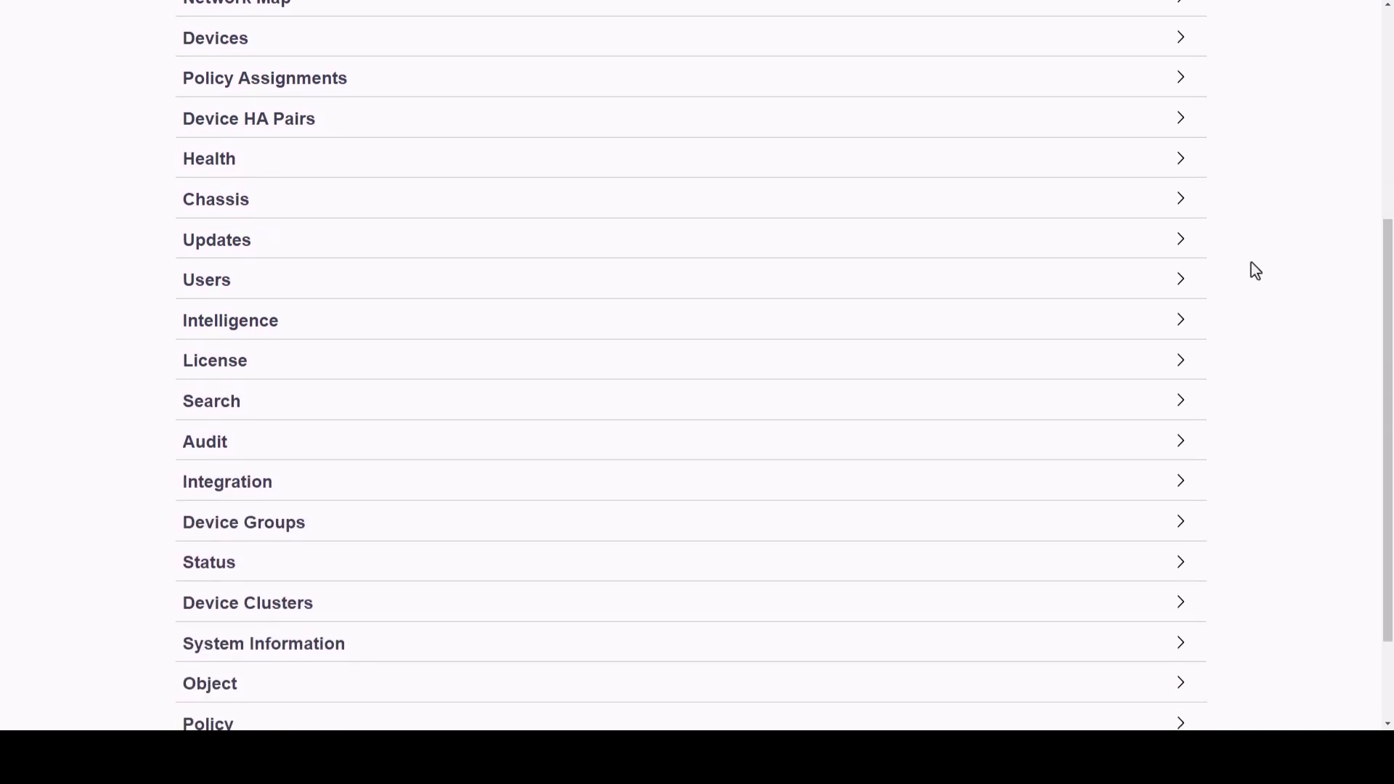
{"action": "scroll", "coordinate": [1254, 270], "scroll_direction": "down", "scroll_amount": 2}
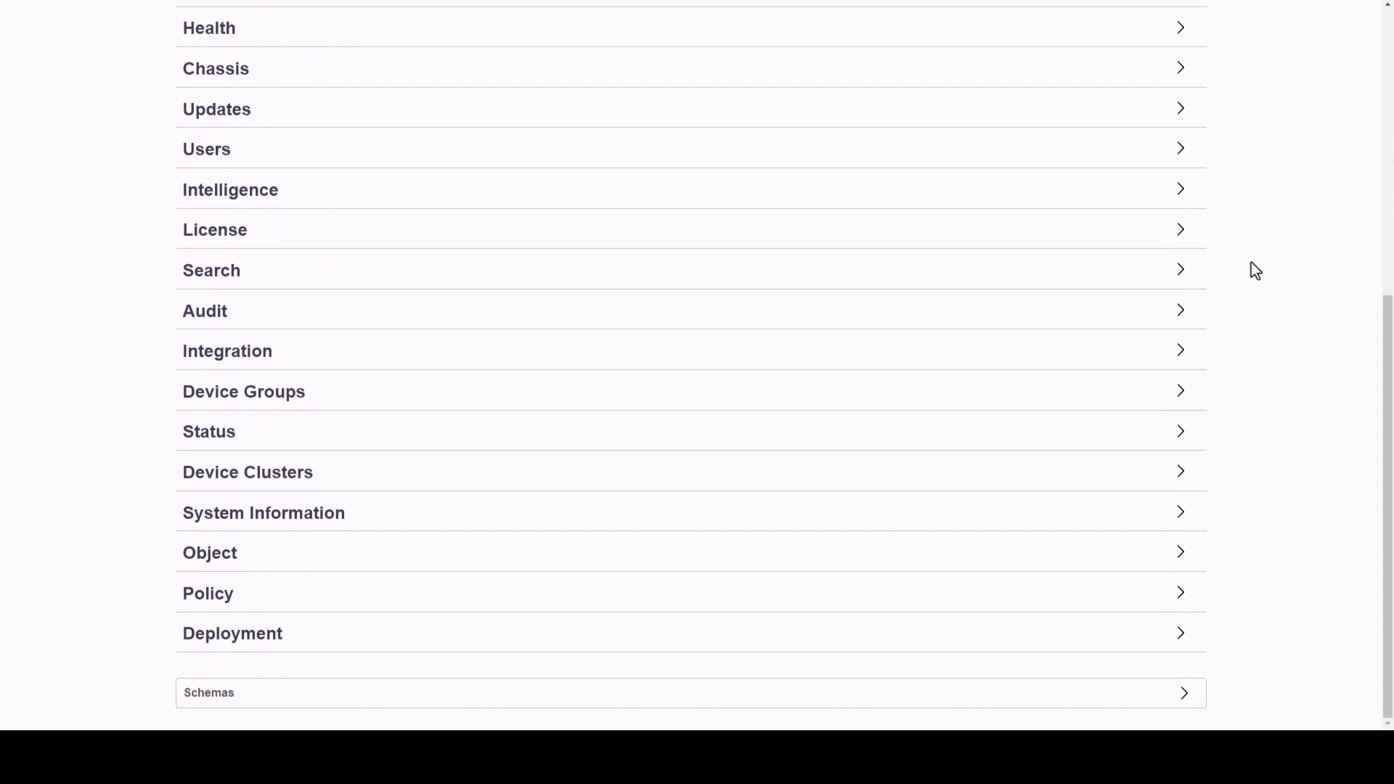
{"action": "scroll", "coordinate": [1252, 264], "scroll_direction": "up", "scroll_amount": 4}
{"action": "scroll", "coordinate": [1250, 263], "scroll_direction": "up", "scroll_amount": 3}
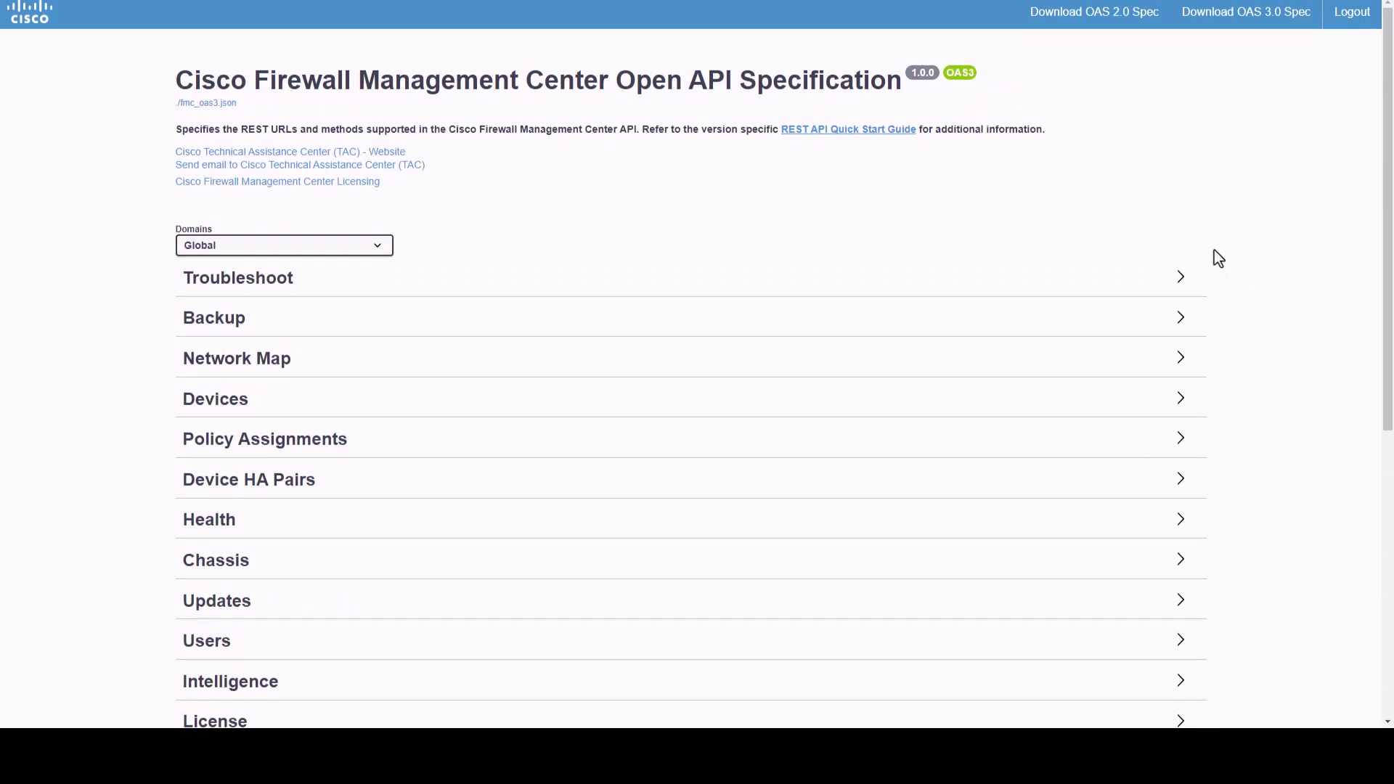
- Expand the Devices section and scroll through its devicerecords and interface endpoints
{"action": "left_click", "coordinate": [722, 412]}
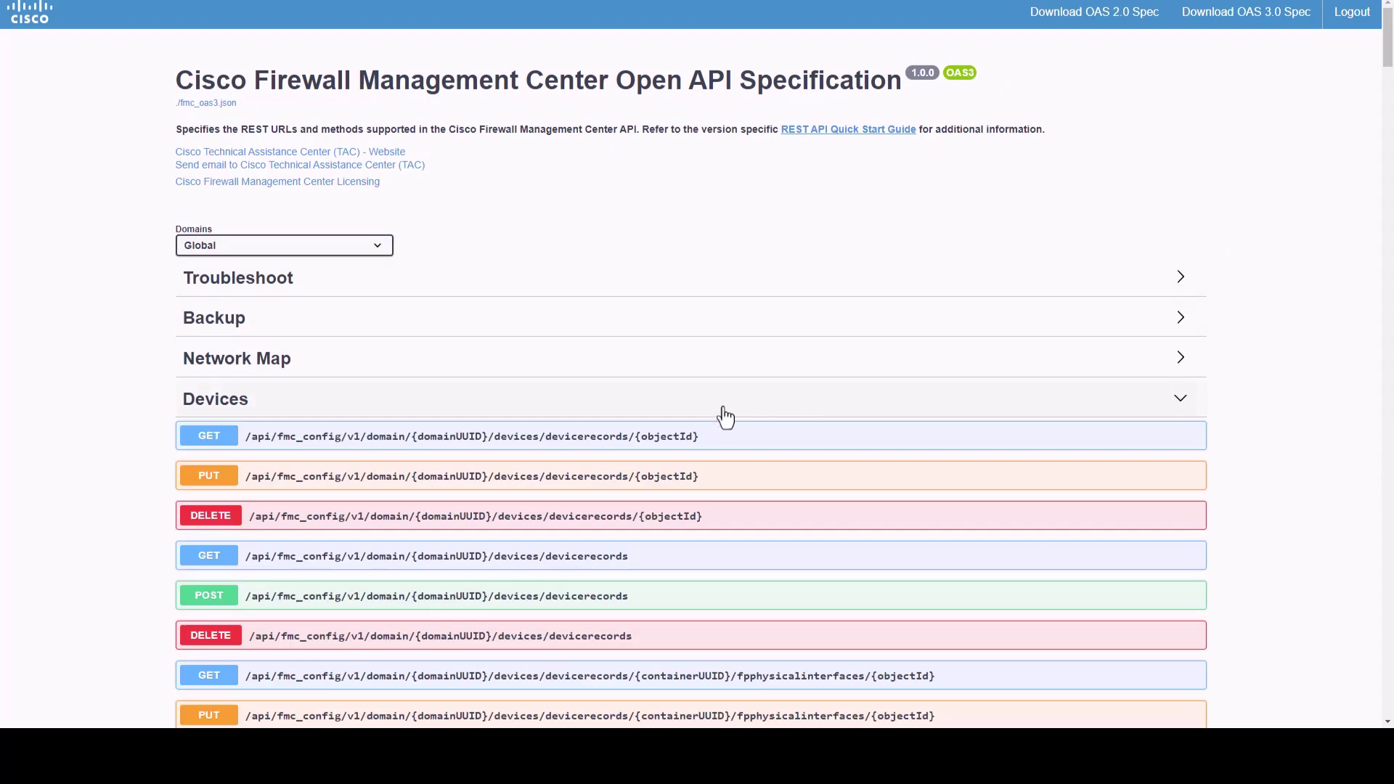
{"action": "scroll", "coordinate": [1232, 466], "scroll_direction": "down", "scroll_amount": 4}
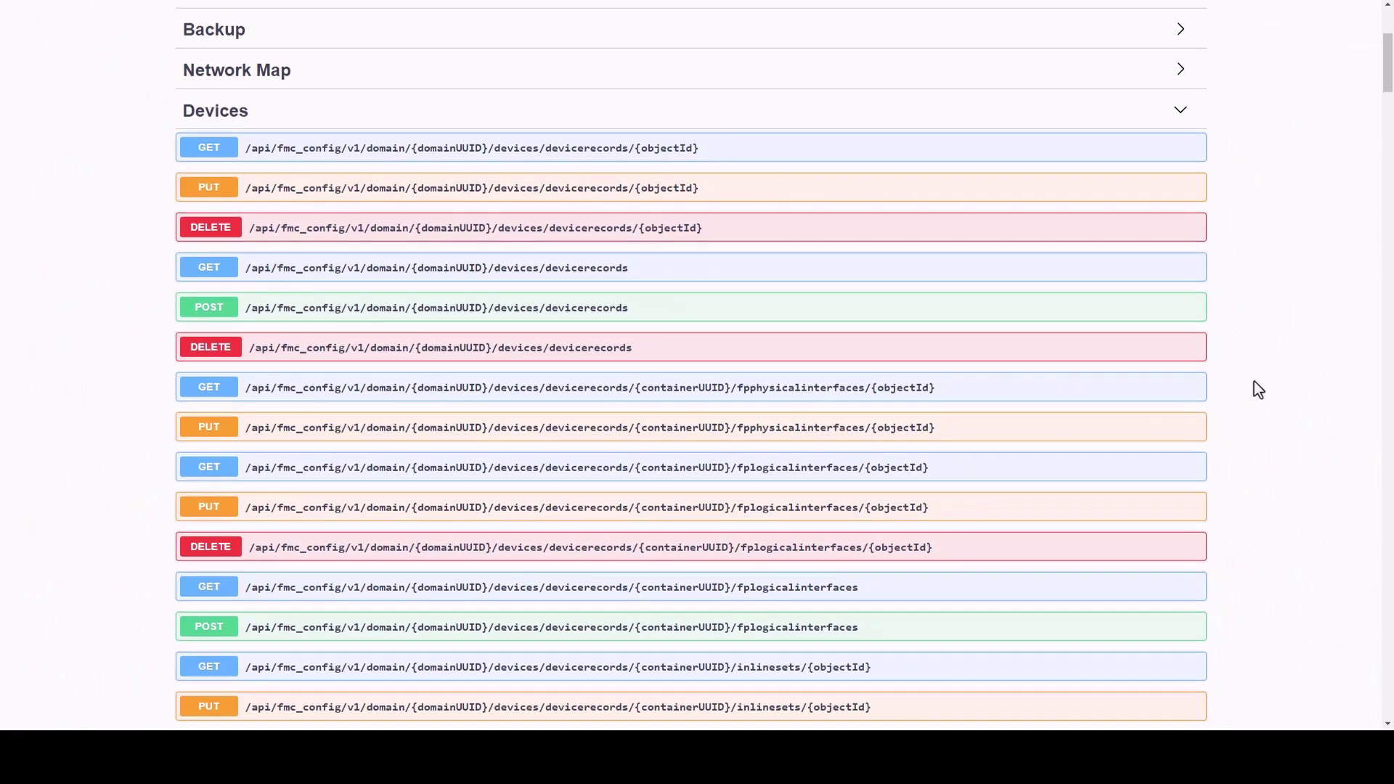
- Expand GET /devices/devicerecords, enable Try it out, and run it for the Global domain
{"action": "left_click", "coordinate": [1054, 282]}
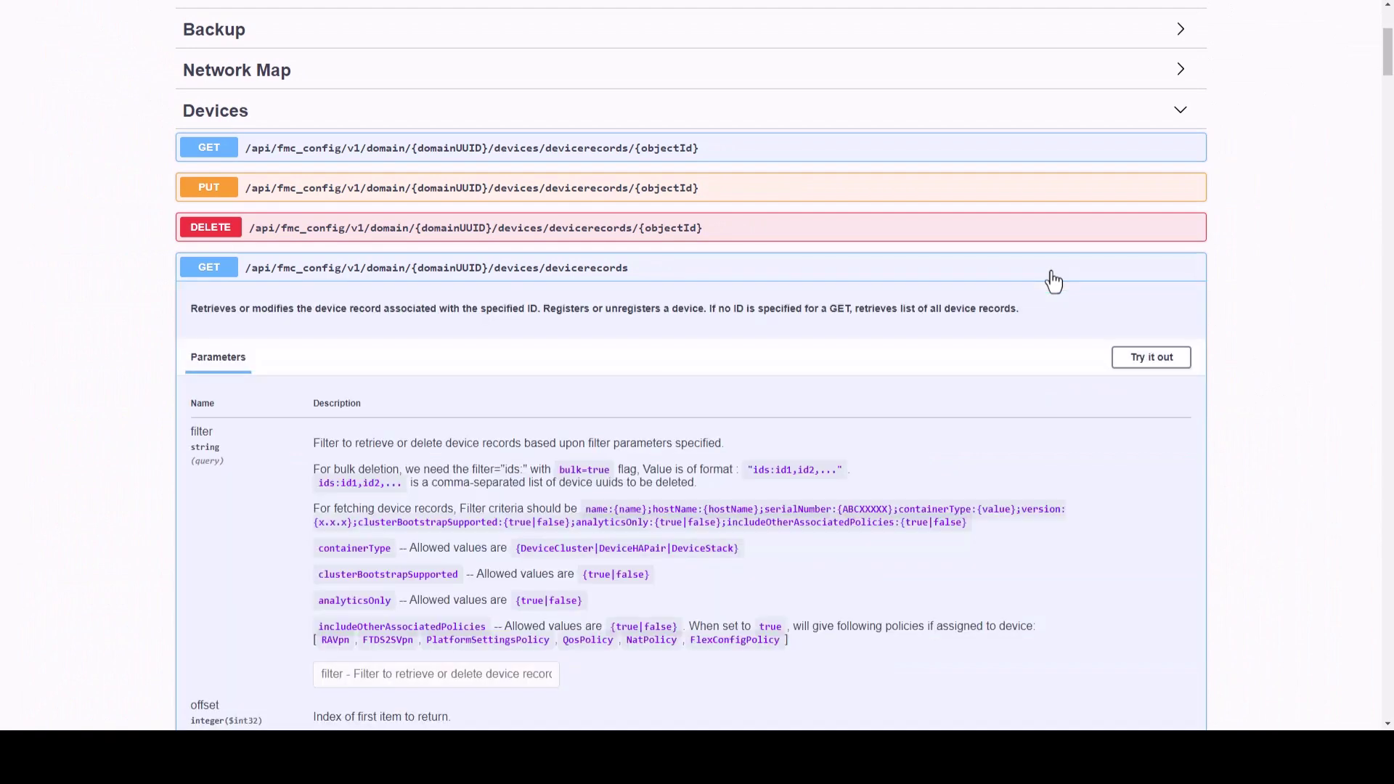
{"action": "scroll", "coordinate": [123, 412], "scroll_direction": "down", "scroll_amount": 2}
{"action": "scroll", "coordinate": [122, 407], "scroll_direction": "down", "scroll_amount": 3}
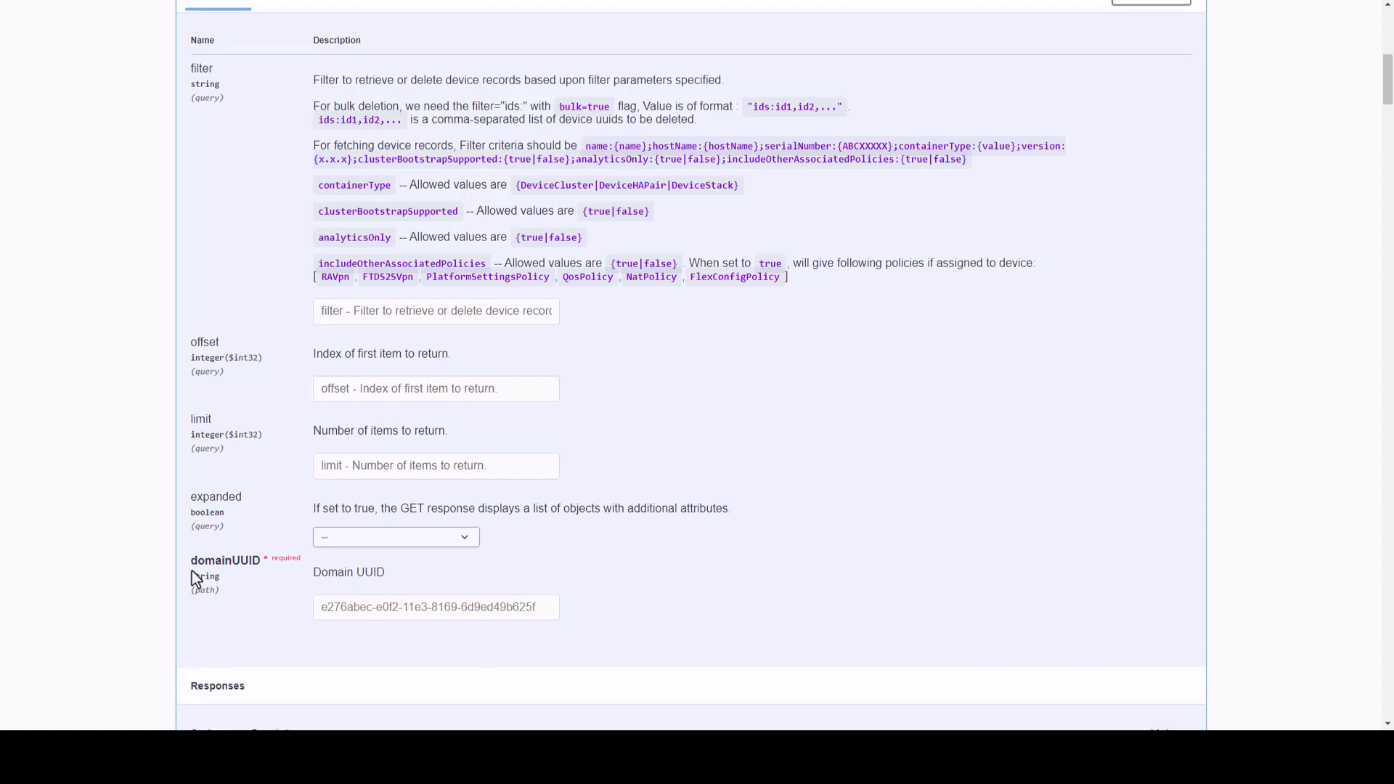
{"action": "scroll", "coordinate": [376, 437], "scroll_direction": "up", "scroll_amount": 4}
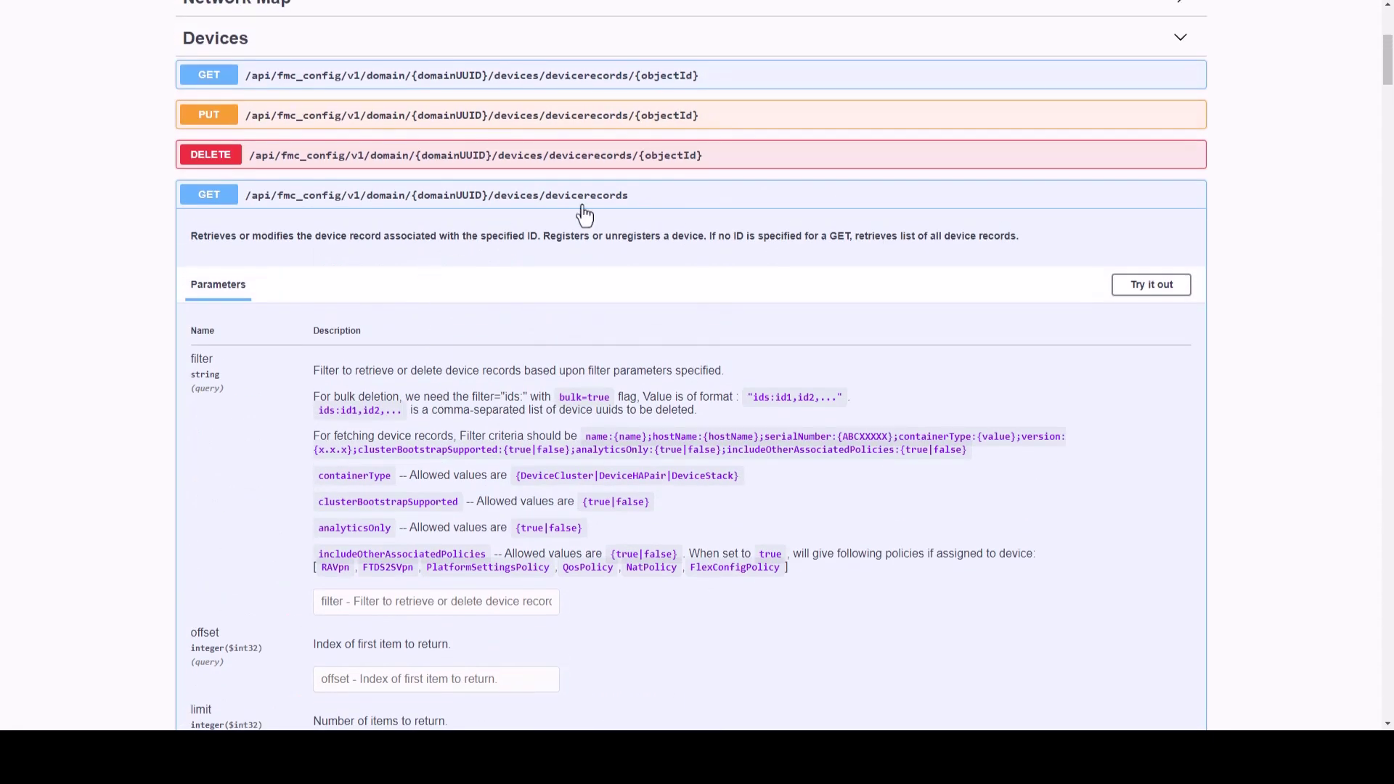
{"action": "left_click", "coordinate": [1135, 294]}
{"action": "scroll", "coordinate": [1053, 296], "scroll_direction": "down", "scroll_amount": 5}
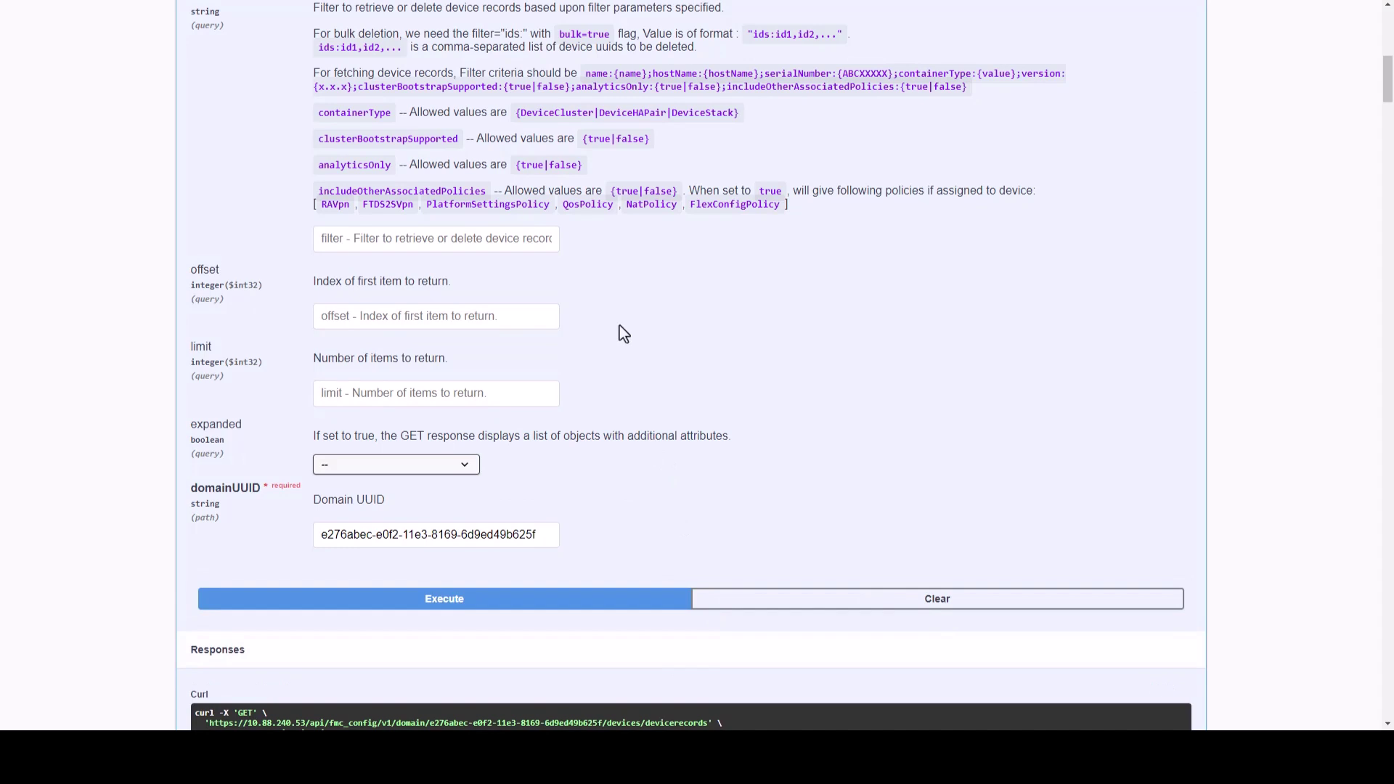
- Scroll the 200 response to find FTDv-703 and its id 6bad6bbc-0b05-11ee-9a47-84ecf73b3ccf
{"action": "scroll", "coordinate": [620, 325], "scroll_direction": "down", "scroll_amount": 3}
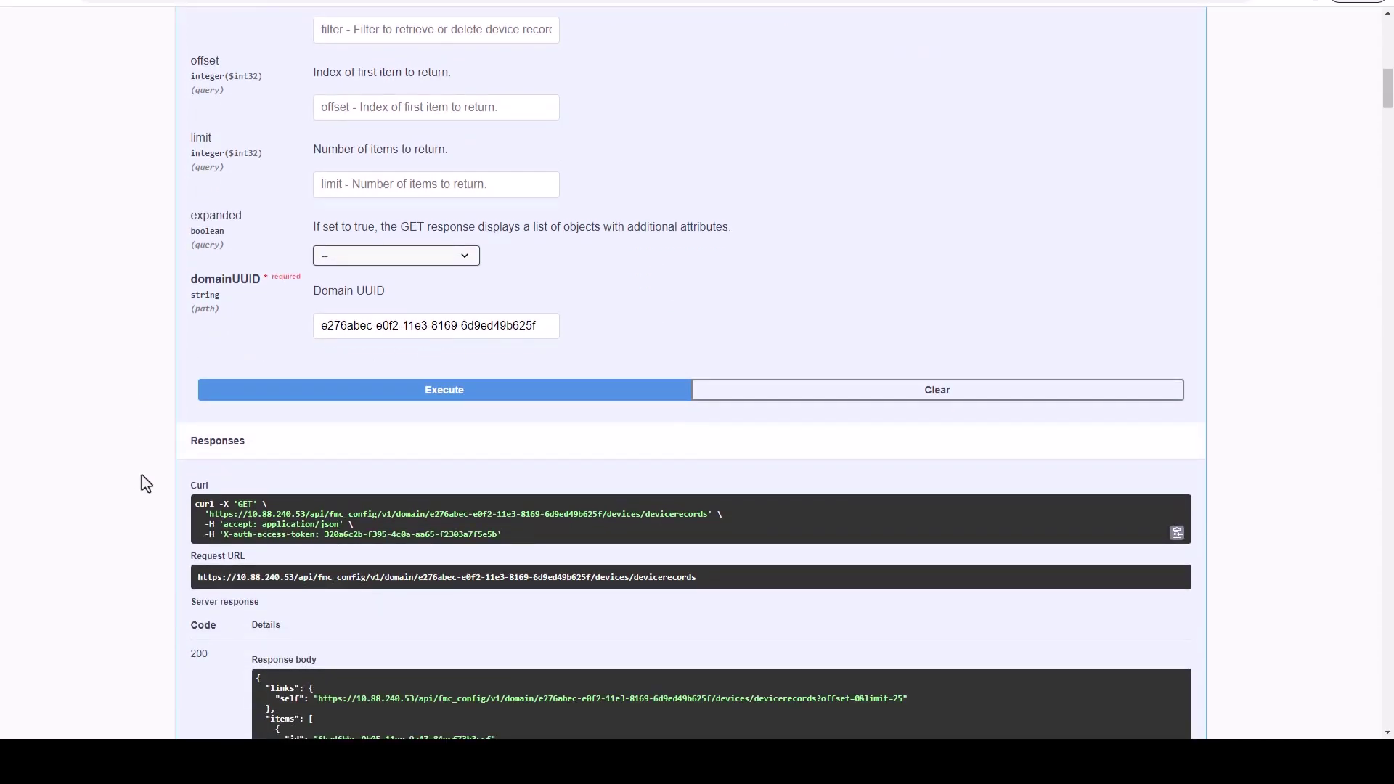
{"action": "scroll", "coordinate": [153, 403], "scroll_direction": "down", "scroll_amount": 1}
{"action": "scroll", "coordinate": [151, 351], "scroll_direction": "down", "scroll_amount": 5}
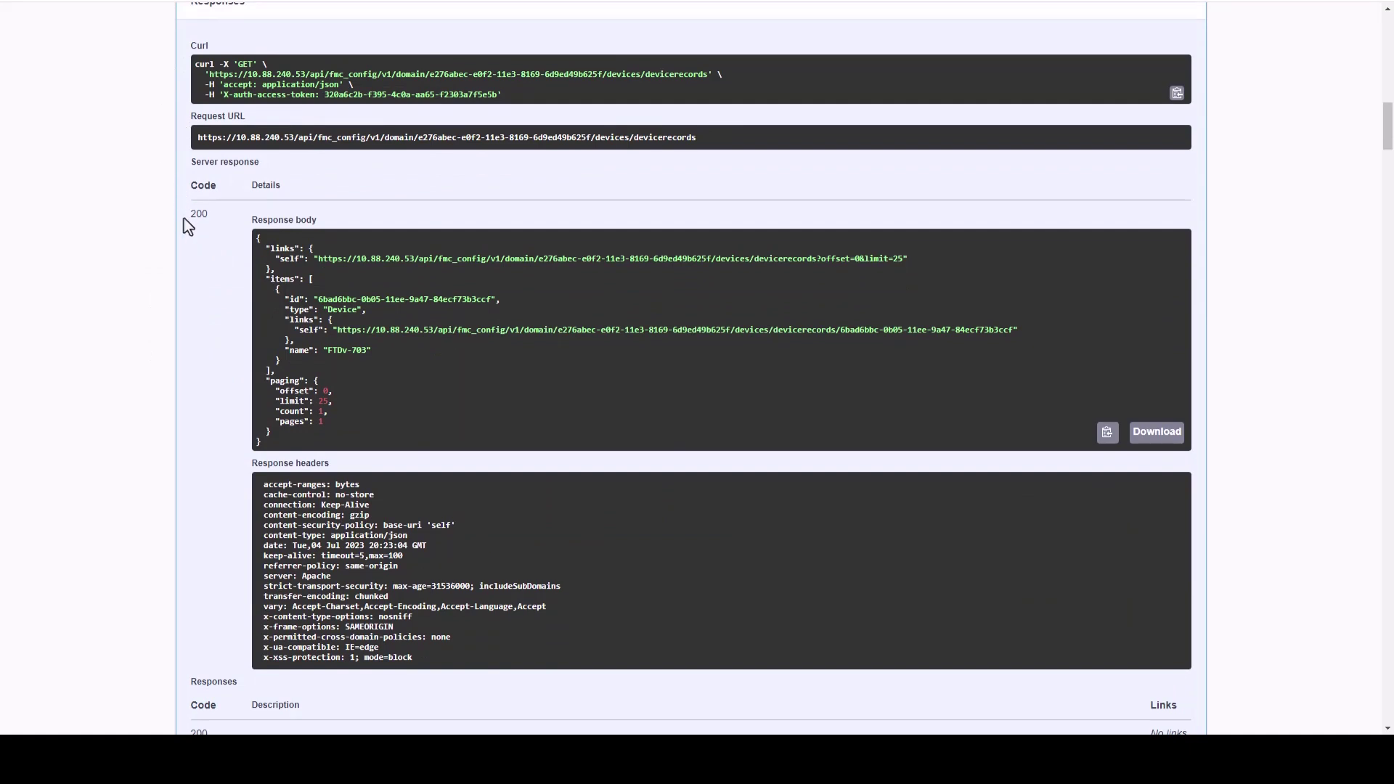
{"action": "scroll", "coordinate": [190, 276], "scroll_direction": "up", "scroll_amount": 1}
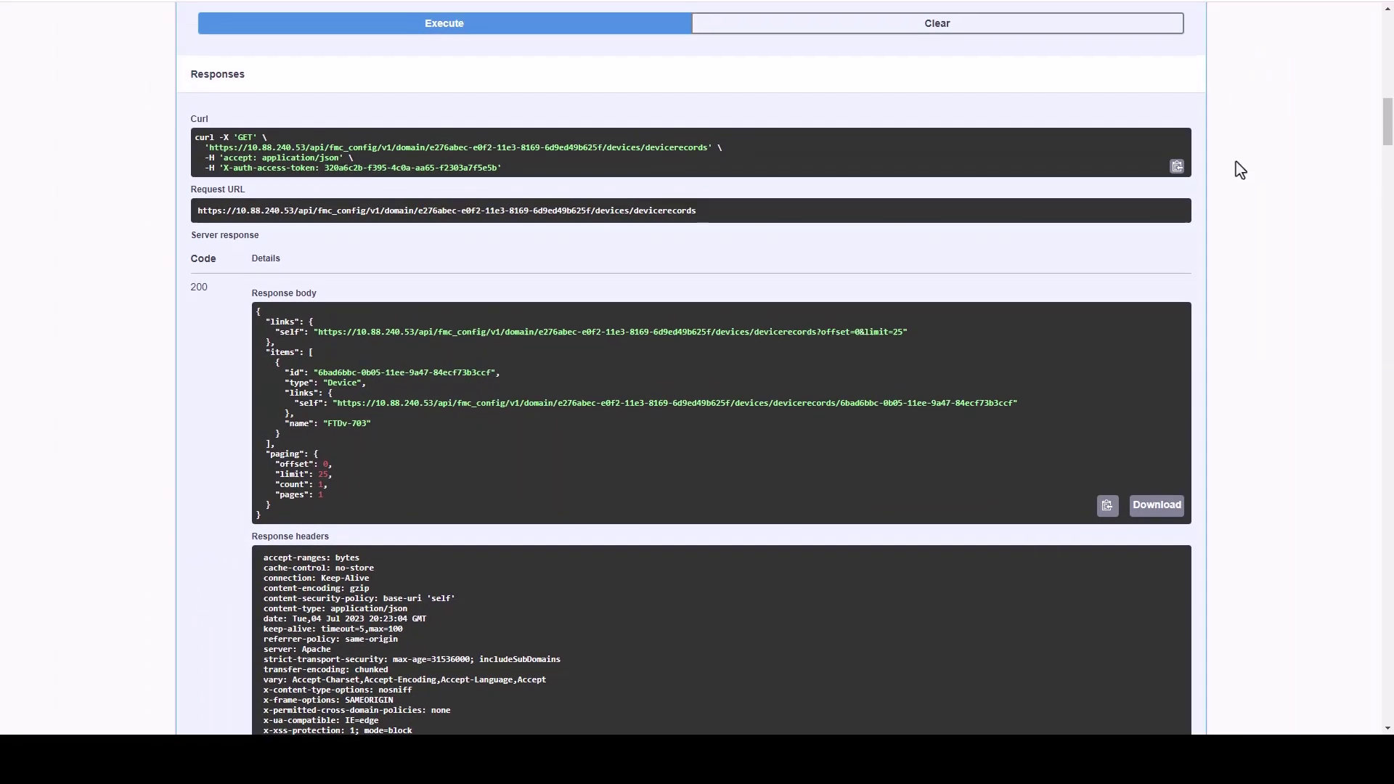
- Collapse GET devicerecords and expand the GET {containerUUID}/physicalinterfaces endpoint
{"action": "scroll", "coordinate": [1236, 178], "scroll_direction": "up", "scroll_amount": 12}
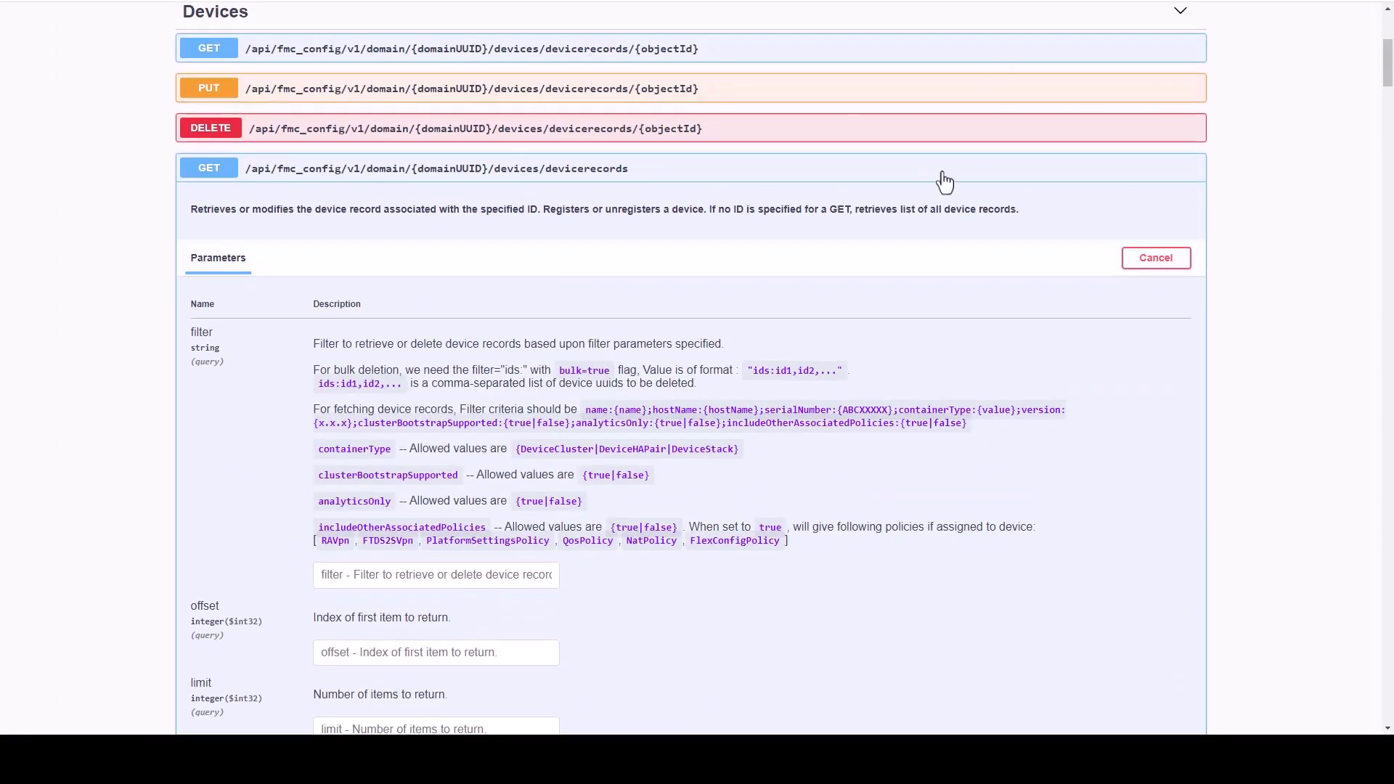
{"action": "left_click", "coordinate": [945, 182]}
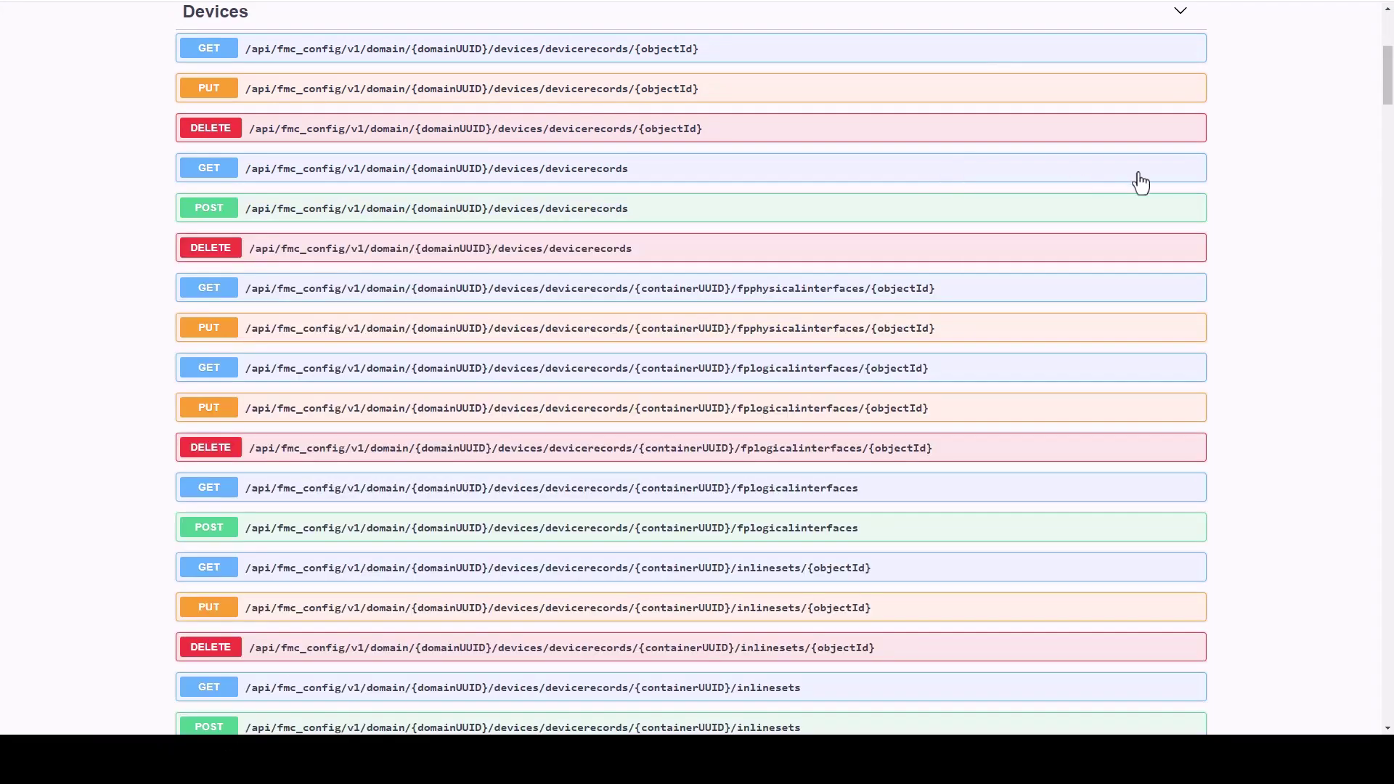
{"action": "scroll", "coordinate": [1278, 218], "scroll_direction": "down", "scroll_amount": 9}
{"action": "scroll", "coordinate": [1285, 239], "scroll_direction": "down", "scroll_amount": 20}
{"action": "scroll", "coordinate": [1287, 299], "scroll_direction": "down", "scroll_amount": 20}
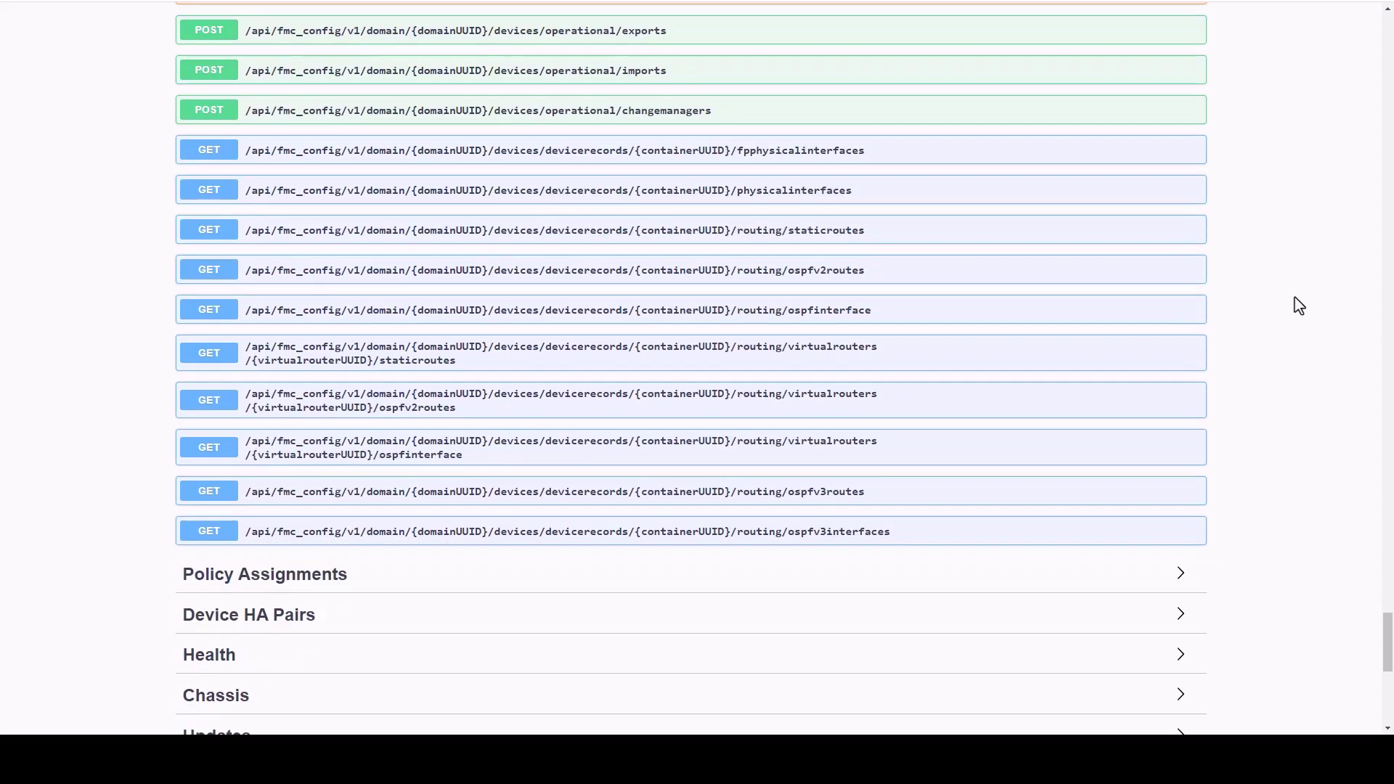
{"action": "scroll", "coordinate": [729, 203], "scroll_direction": "down", "scroll_amount": 1}
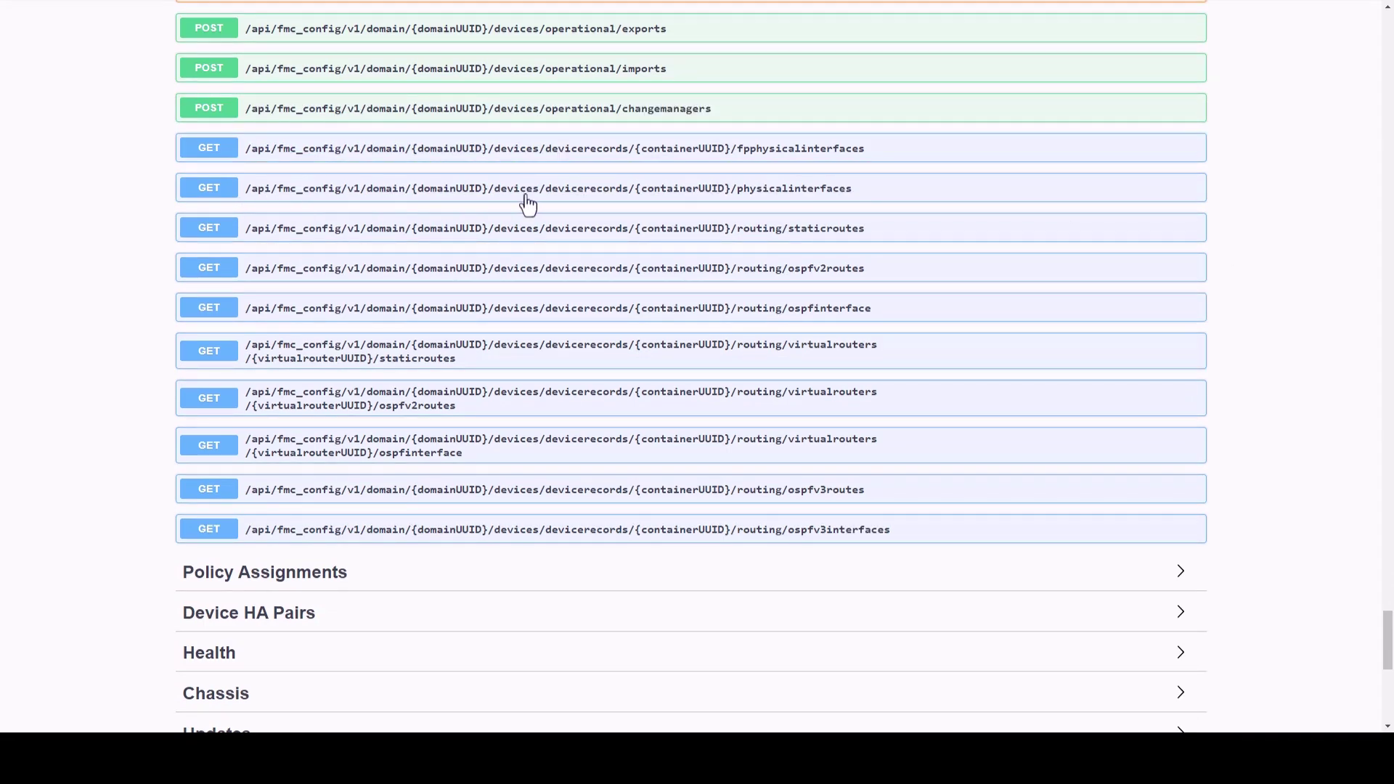
{"action": "scroll", "coordinate": [846, 208], "scroll_direction": "up", "scroll_amount": 1}
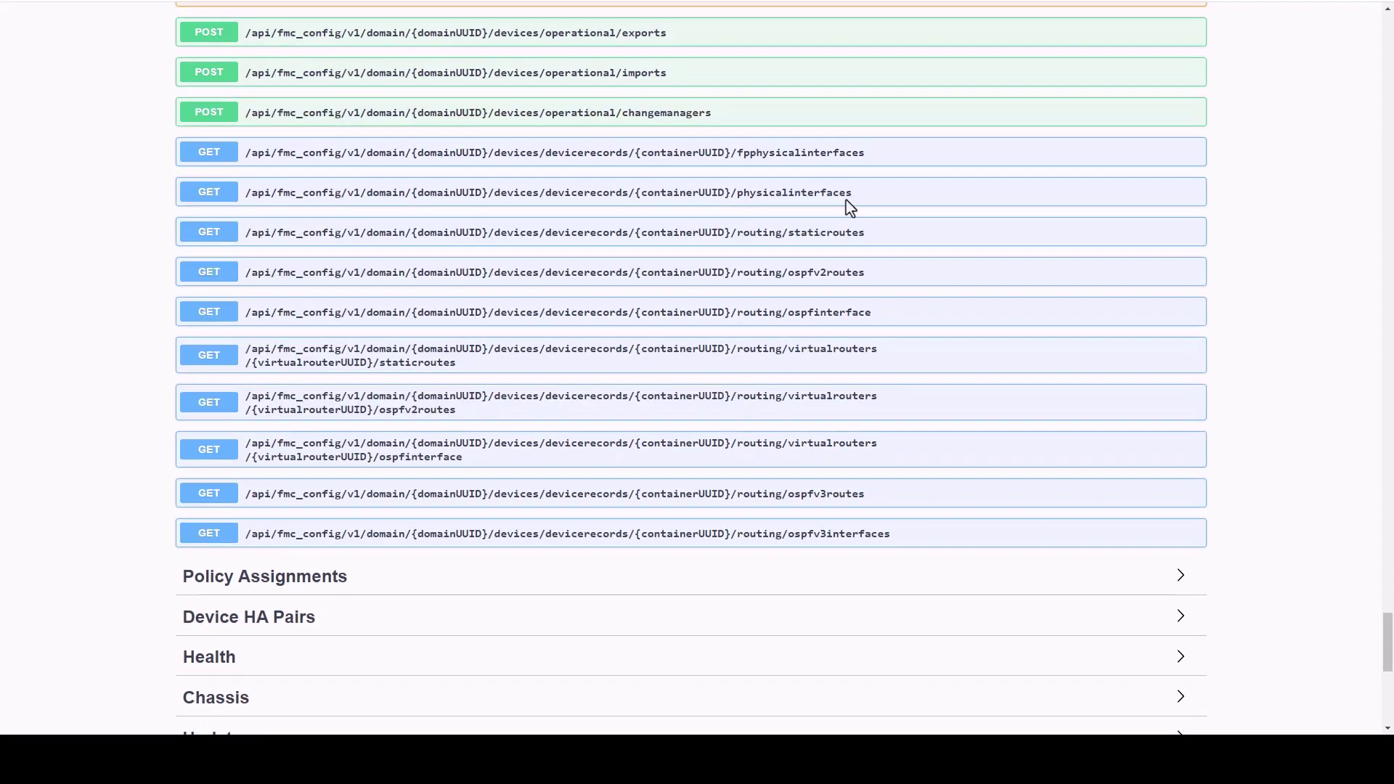
{"action": "left_click", "coordinate": [849, 207]}
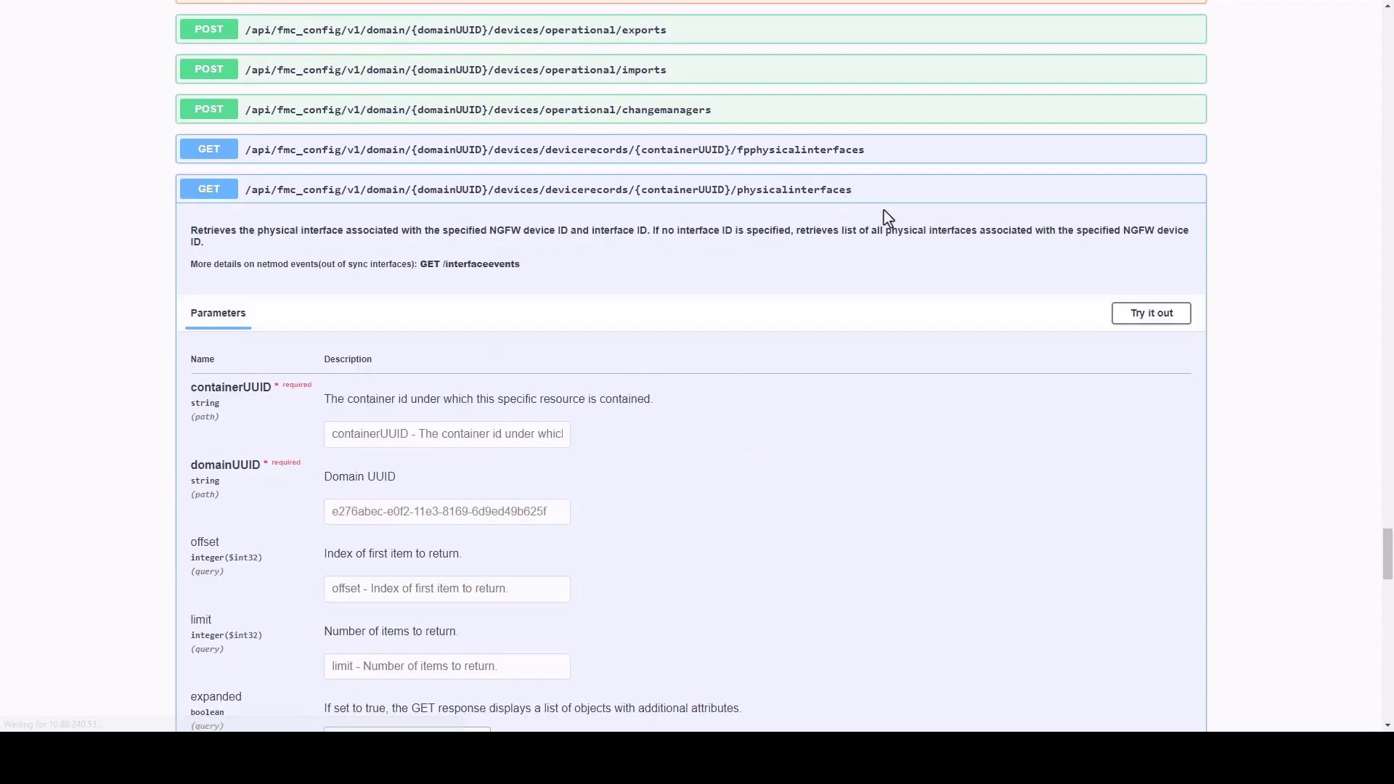
- Run physicalinterfaces with FTDv-703's UUID as containerUUID, showing GigabitEthernet0/0, GigabitEthernet0/1 and Diagnostic0/0
{"action": "left_click", "coordinate": [1155, 318]}
{"action": "left_click", "coordinate": [535, 443]}
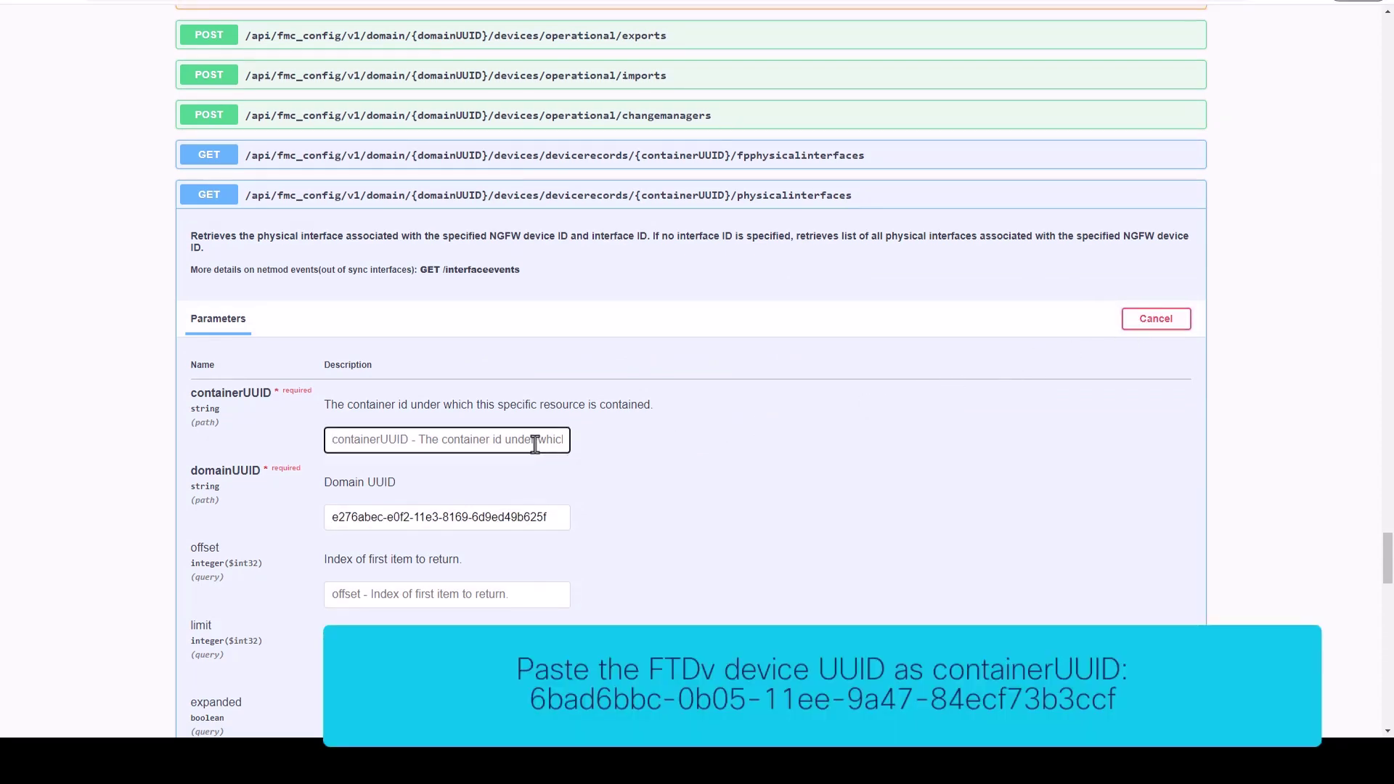
{"action": "type", "text": "6bad6bbc-0b05-11ee-9a47-84ecf73b3ccf"}
{"action": "scroll", "coordinate": [777, 437], "scroll_direction": "down", "scroll_amount": 3}
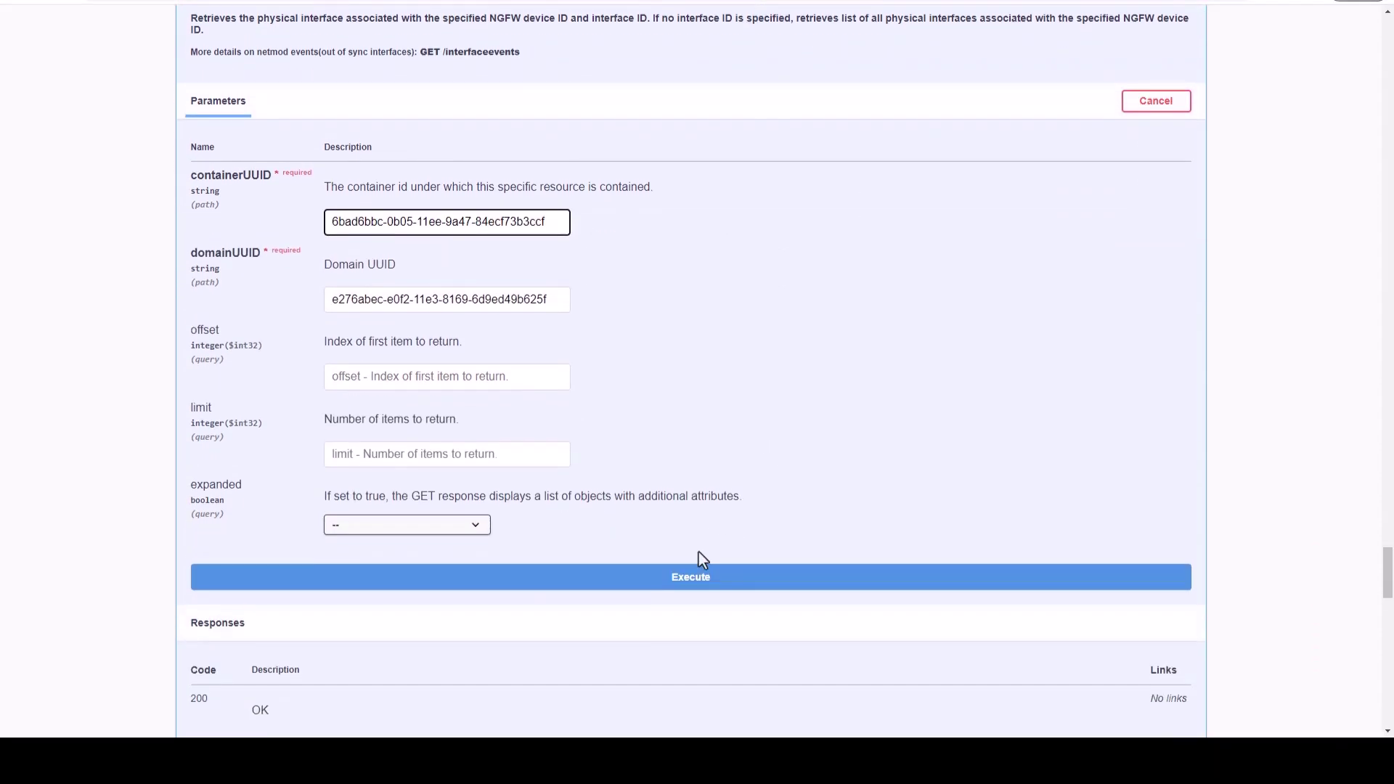
{"action": "left_click", "coordinate": [695, 579]}
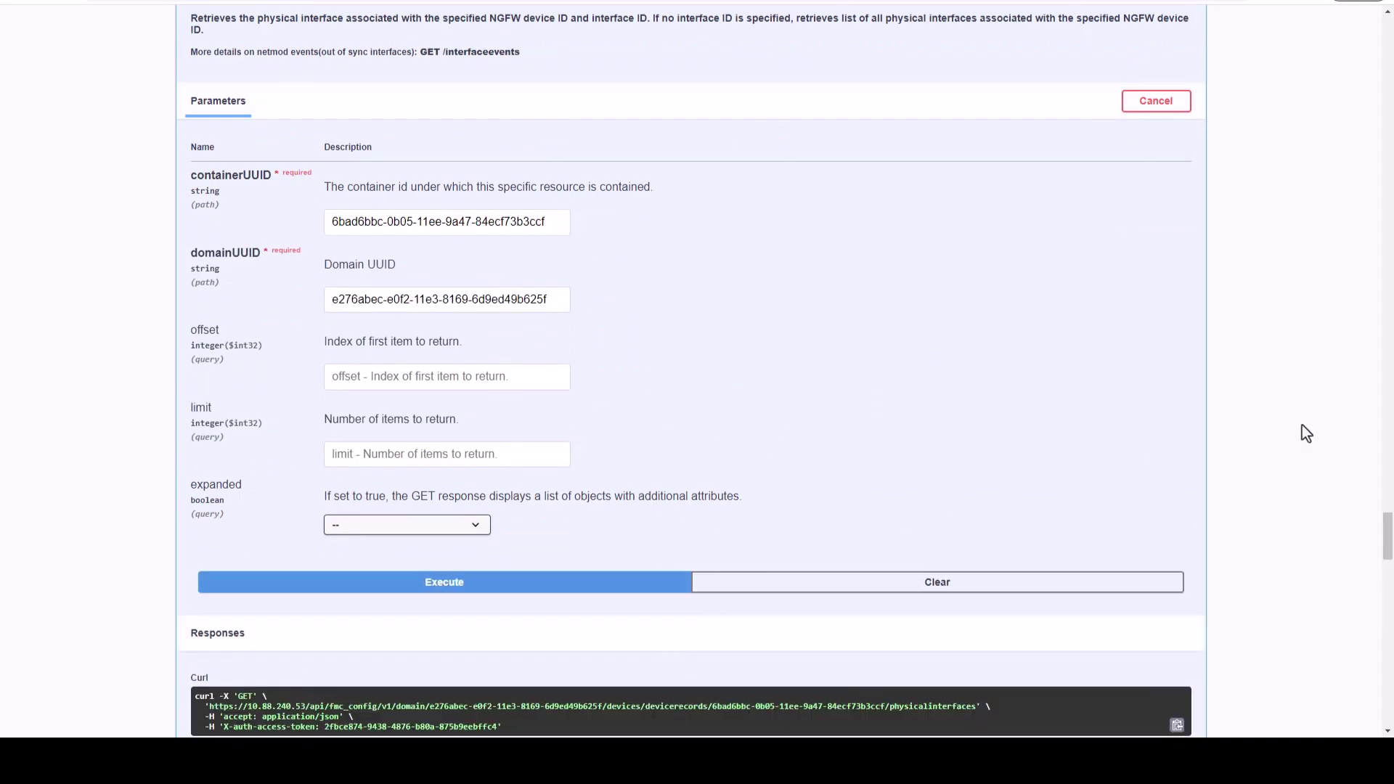
{"action": "scroll", "coordinate": [1301, 434], "scroll_direction": "down", "scroll_amount": 8}
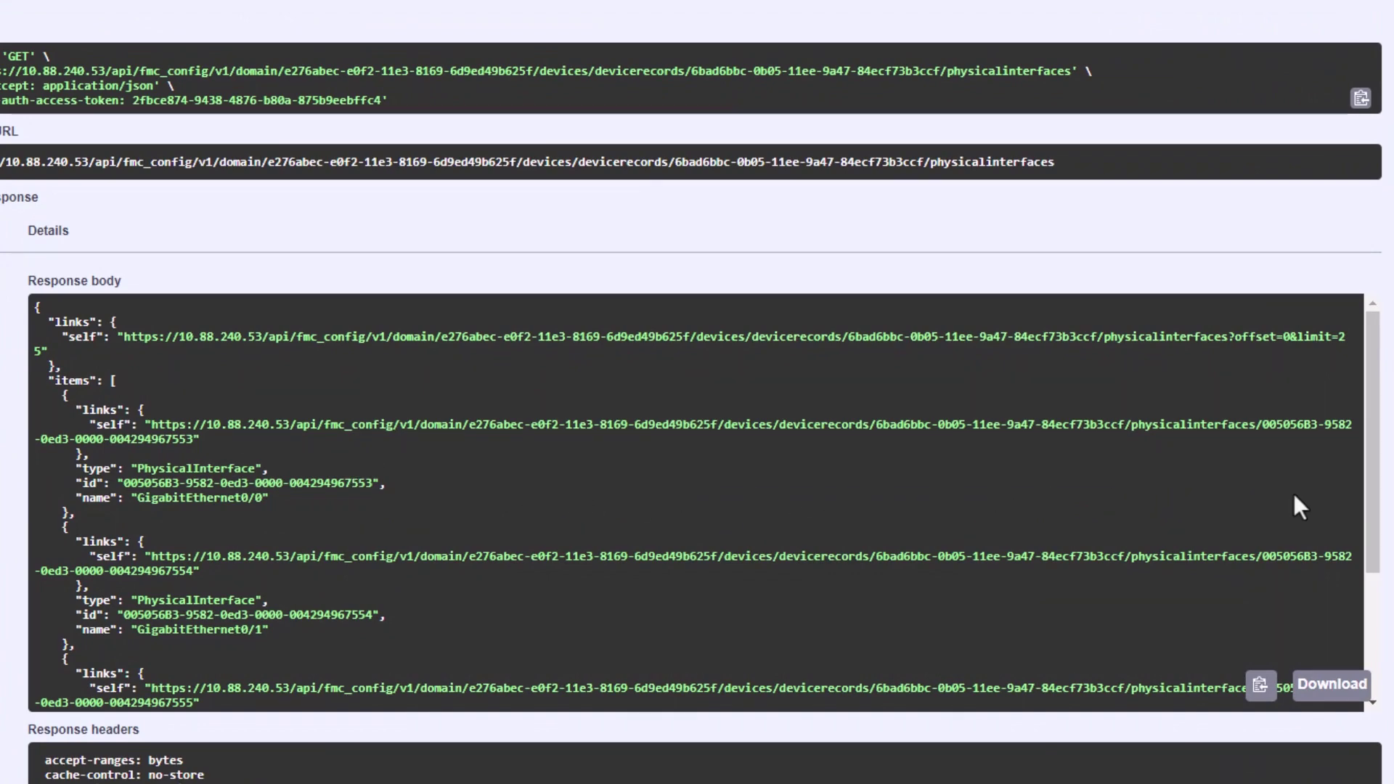
{"action": "scroll", "coordinate": [697, 436], "scroll_direction": "down", "scroll_amount": 2}
{"action": "scroll", "coordinate": [1241, 444], "scroll_direction": "down", "scroll_amount": 2}
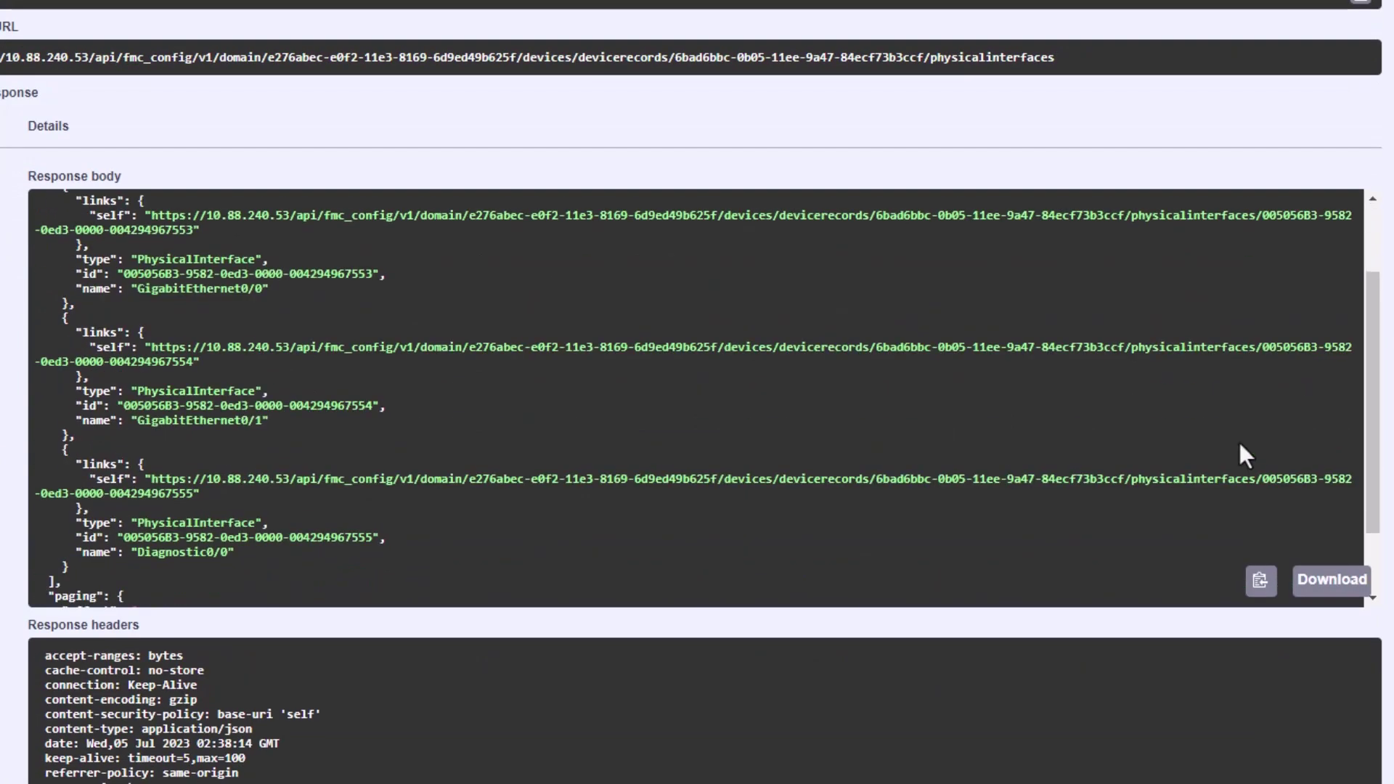